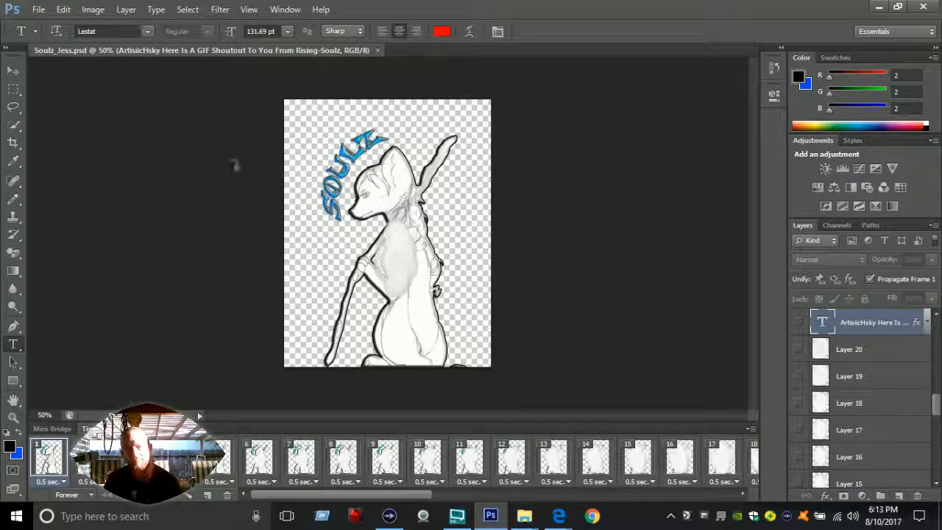
# Step: Open the Soulz_Jess PNG drawing from the Cheyenne folder
pyautogui.click(40, 9)
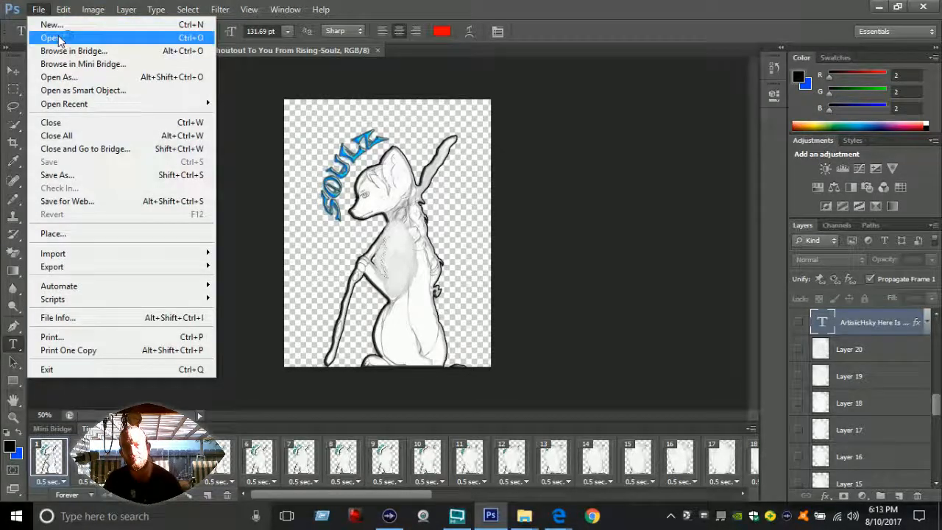
pyautogui.click(60, 40)
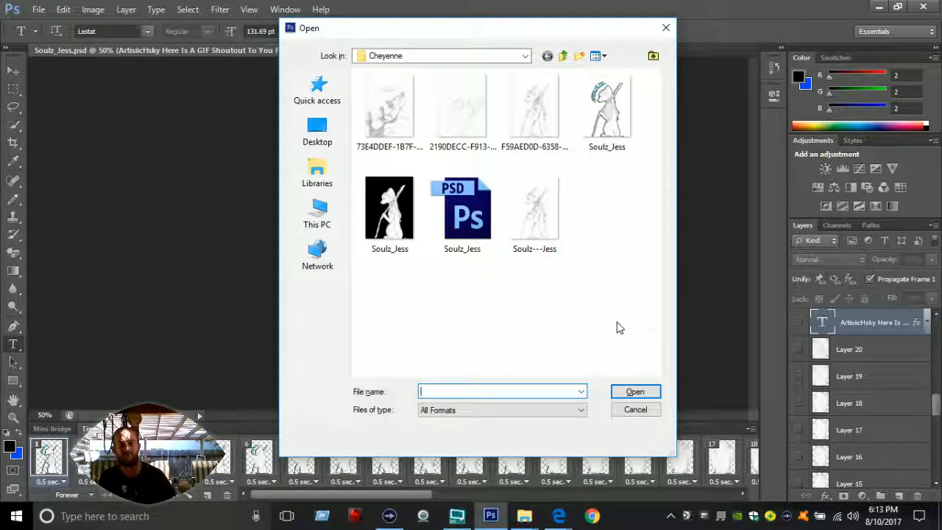
pyautogui.click(388, 245)
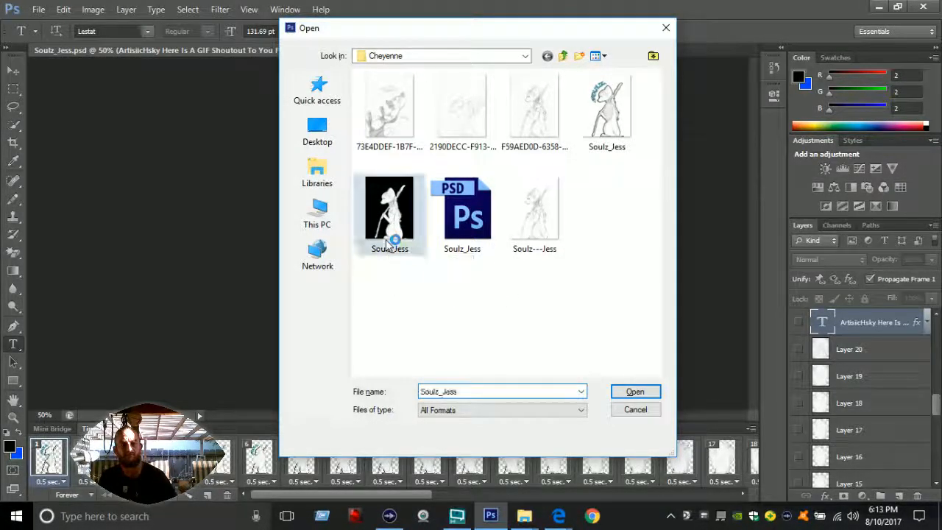
pyautogui.press('Return')
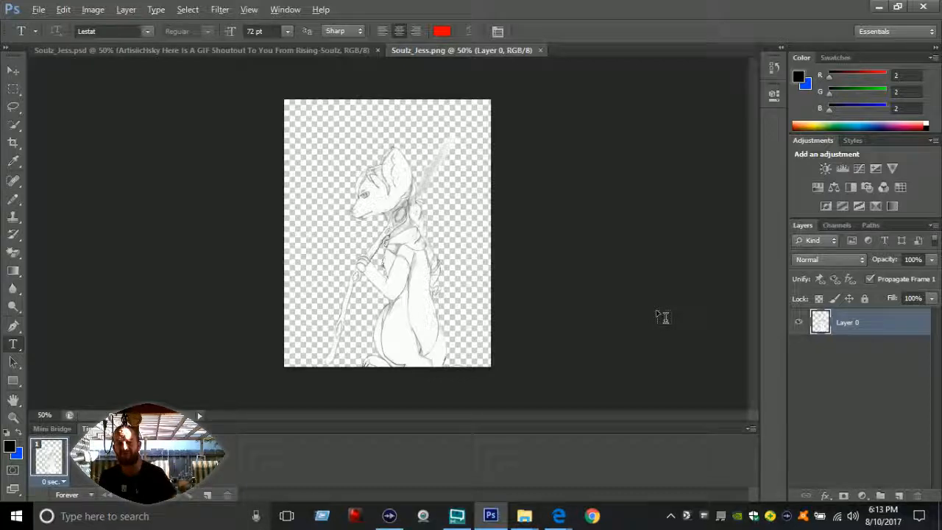
# Step: Rename the drawing's layer, Layer 0, as Soulz Anime Wizard
pyautogui.doubleClick(849, 325)
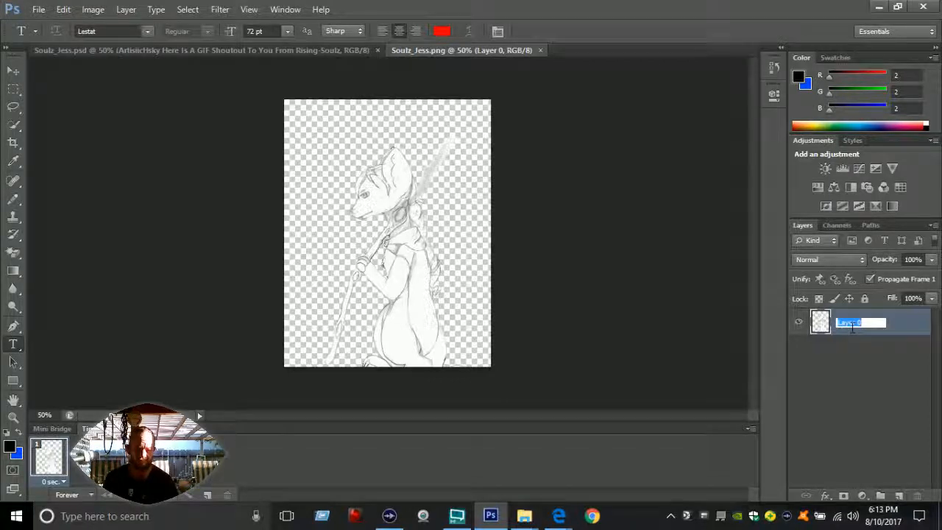
pyautogui.write('Soulz')
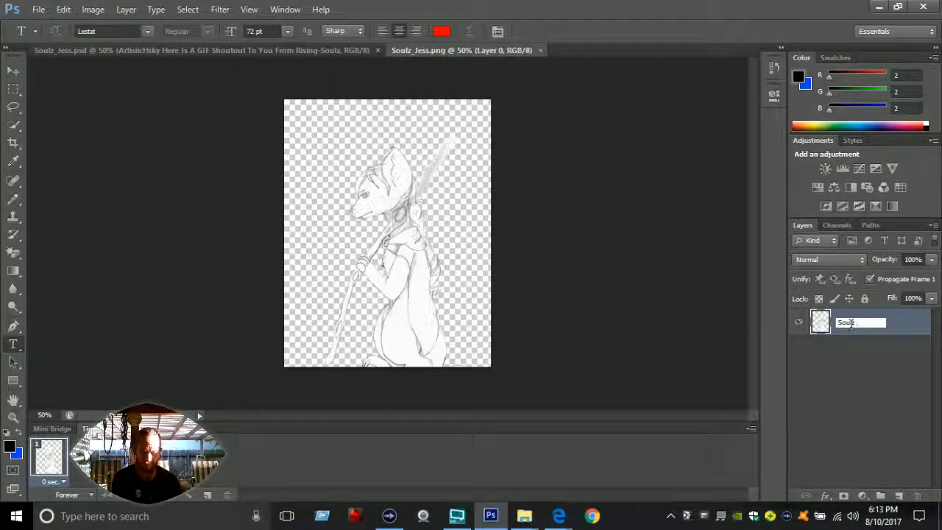
pyautogui.write(' Anime W')
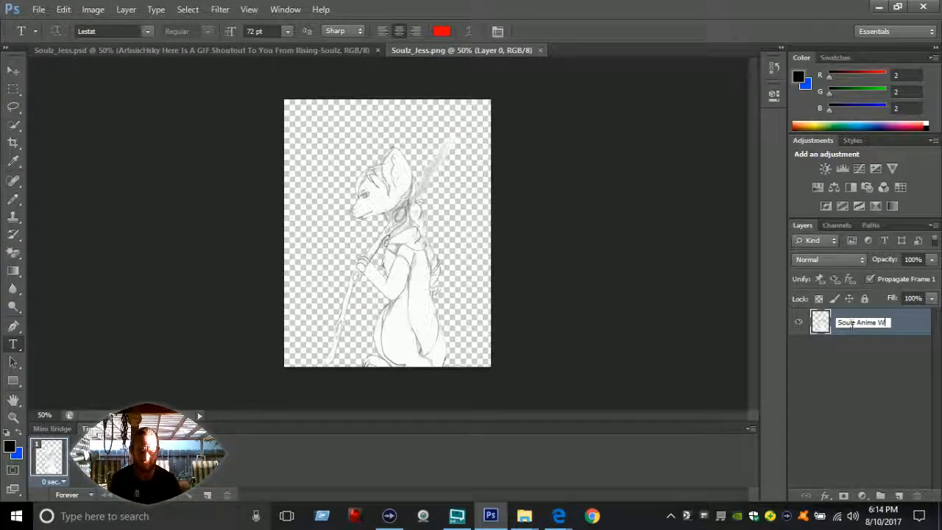
pyautogui.write('izard')
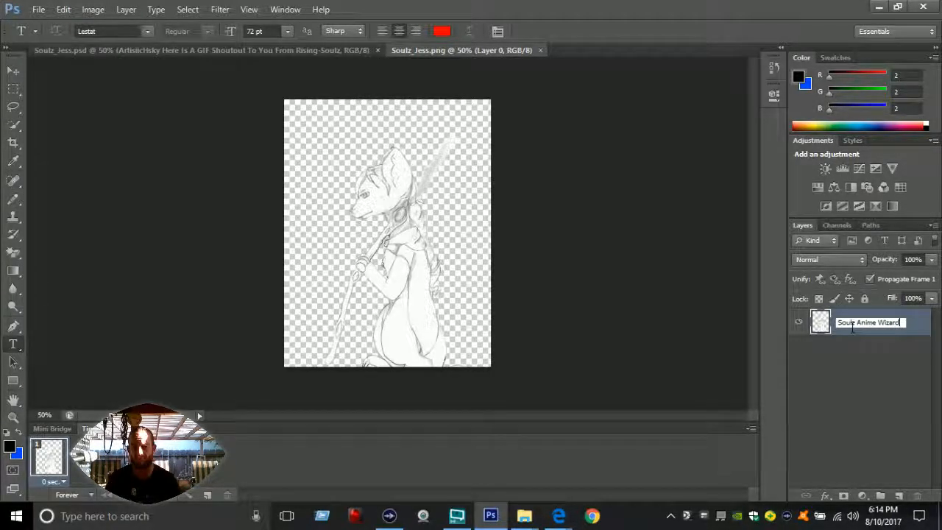
pyautogui.click(871, 360)
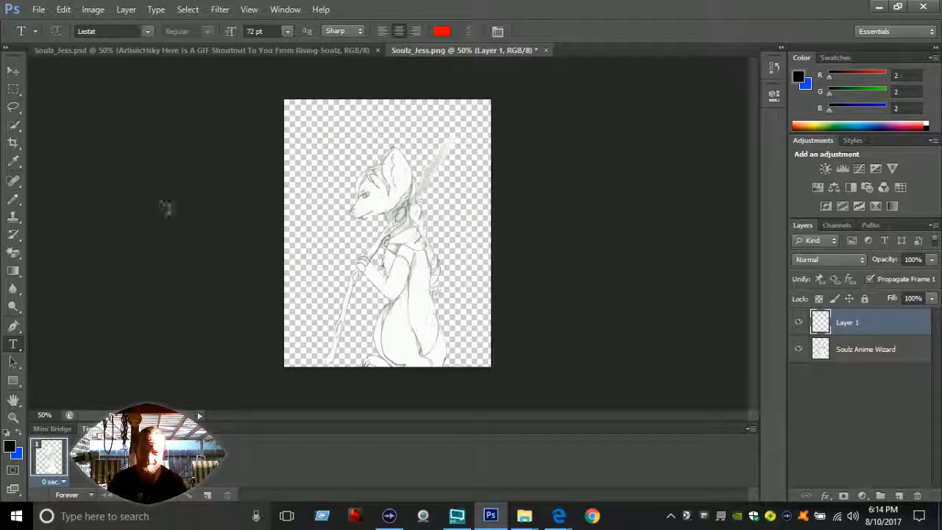
# Step: Add the text SOULZ in 72 pt red Lestat and move it fully onto the canvas above the character's head
pyautogui.click(315, 154)
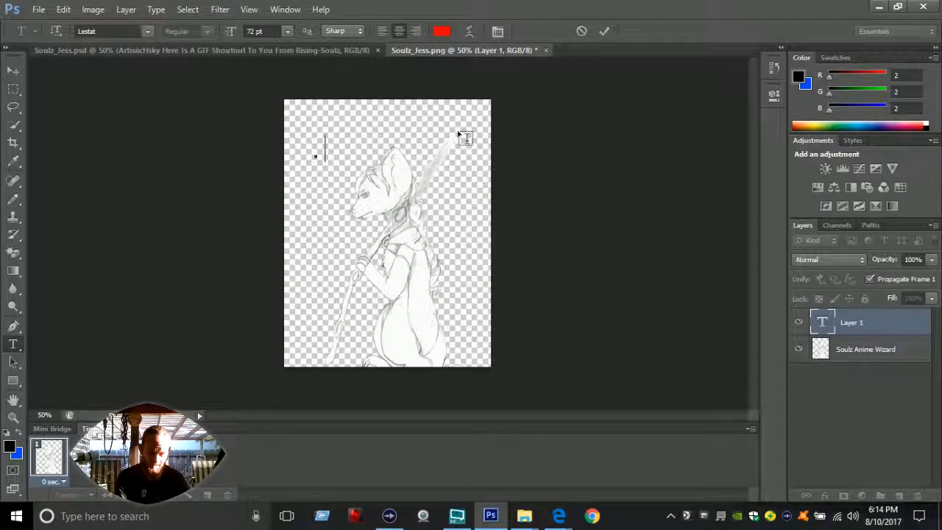
pyautogui.write('SOULZ')
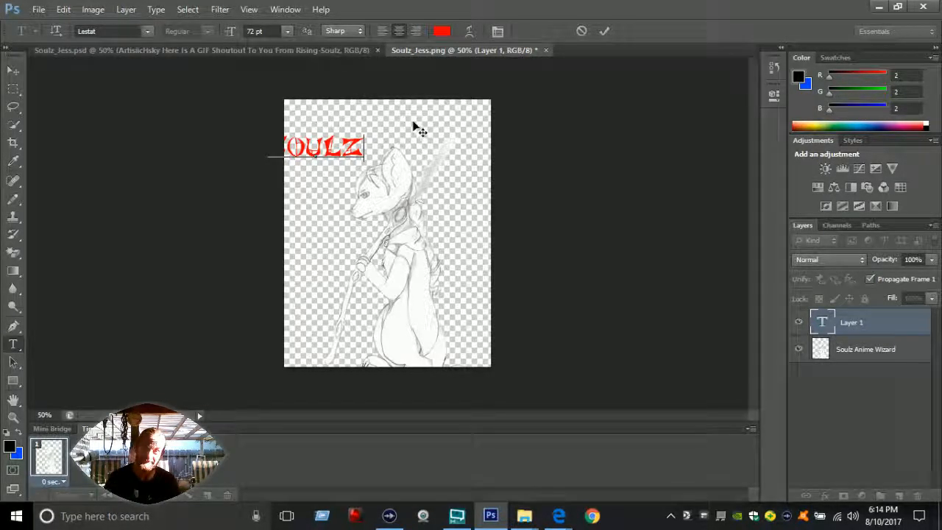
pyautogui.click(604, 31)
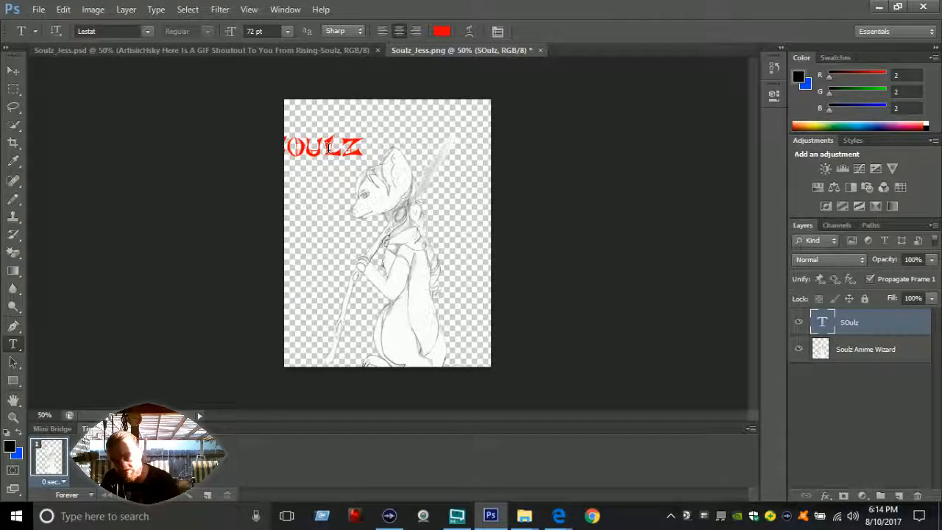
pyautogui.click(11, 69)
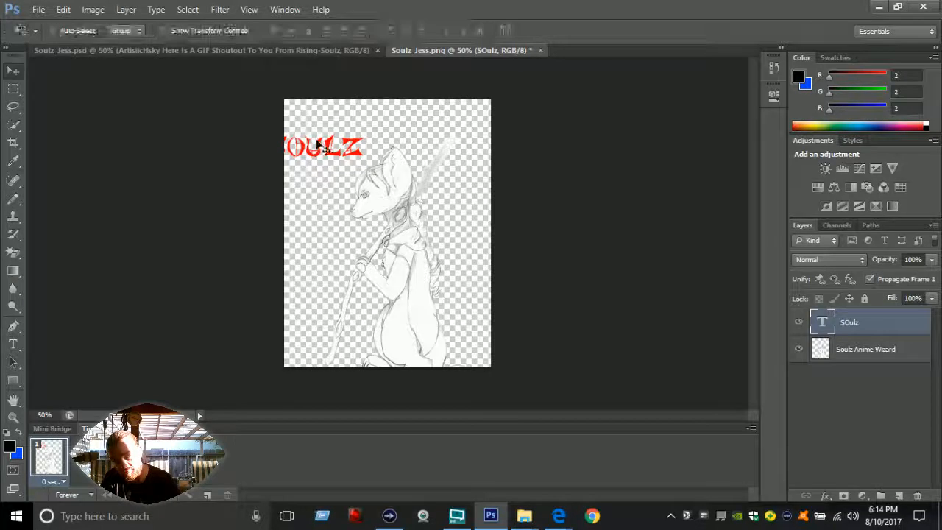
pyautogui.moveTo(310, 153); pyautogui.dragTo(339, 125)
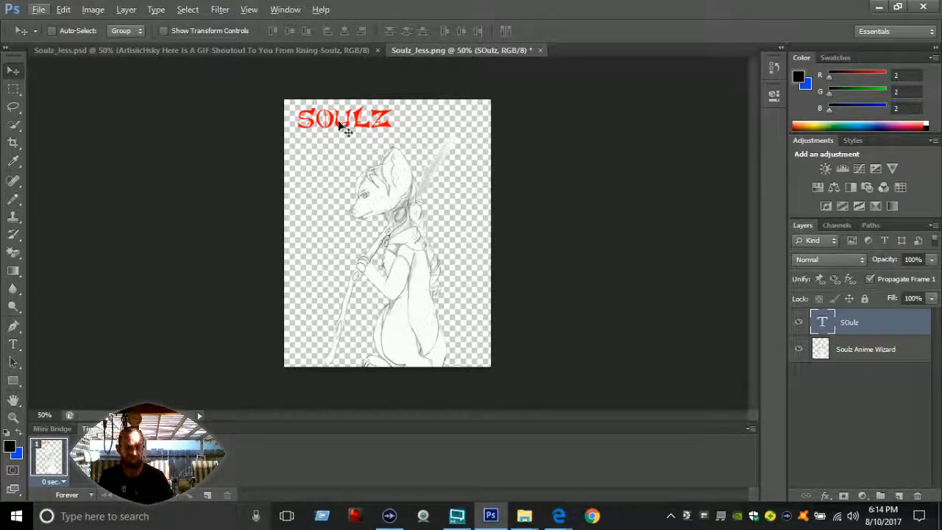
# Step: Rotate the SOULZ text about 41 degrees counterclockwise with Free Transform and place it diagonally beside the character's head
pyautogui.hotkey('ctrl', 't')
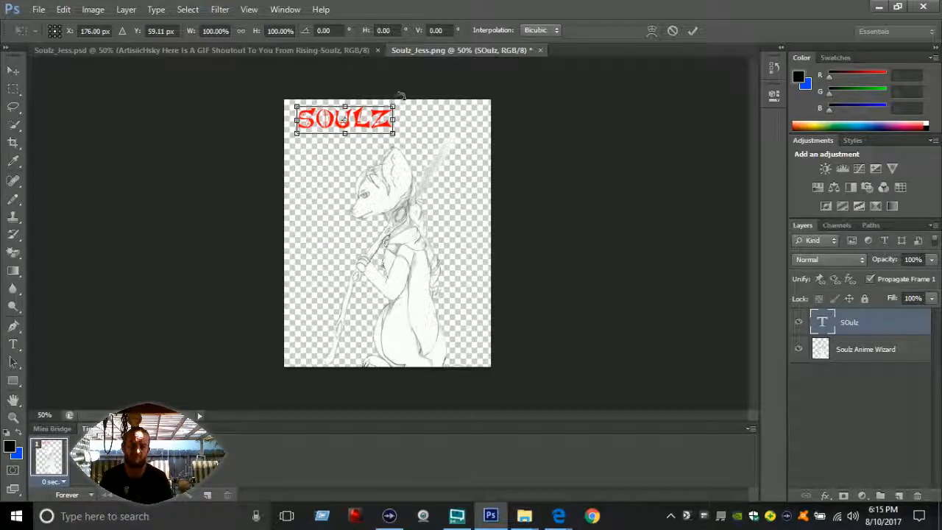
pyautogui.moveTo(401, 96); pyautogui.dragTo(368, 81)
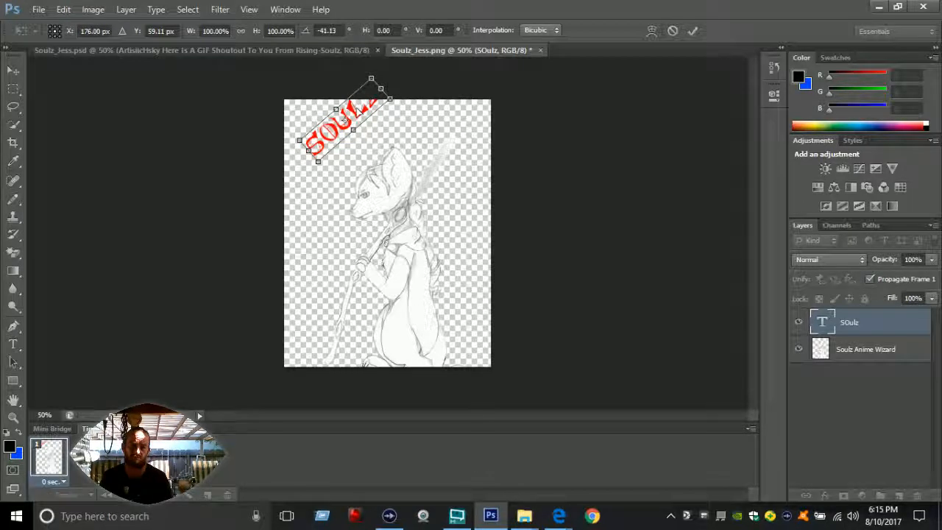
pyautogui.moveTo(358, 108); pyautogui.dragTo(361, 150)
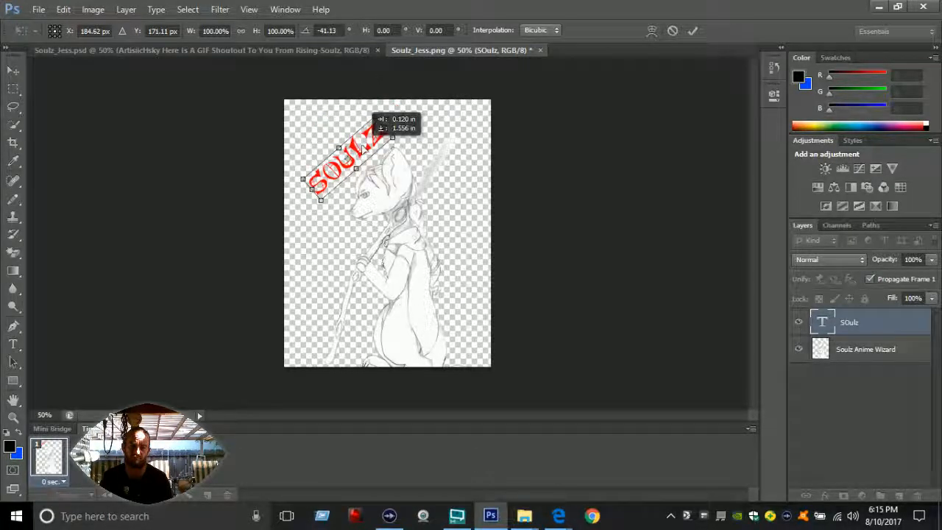
# Step: Warp the SOULZ text with the Arch style and shift it closer so it curves around the character's head
pyautogui.click(652, 30)
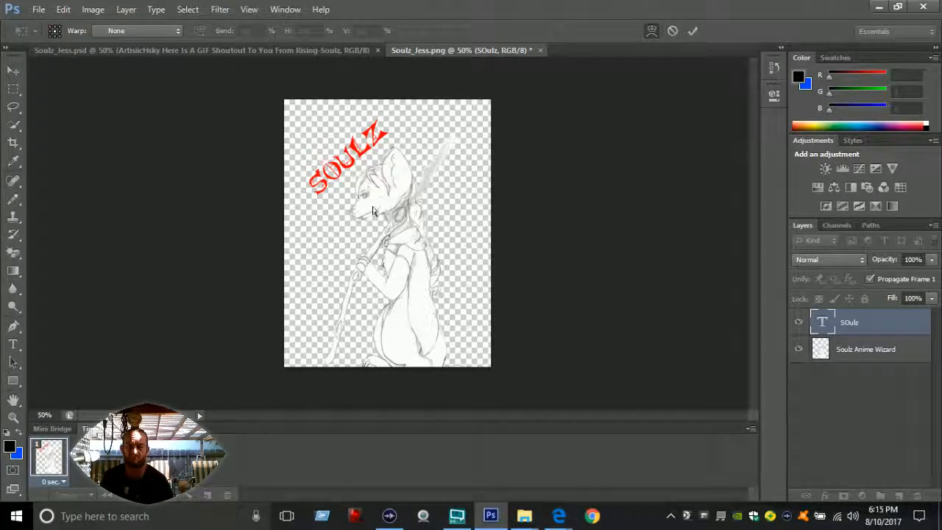
pyautogui.click(163, 31)
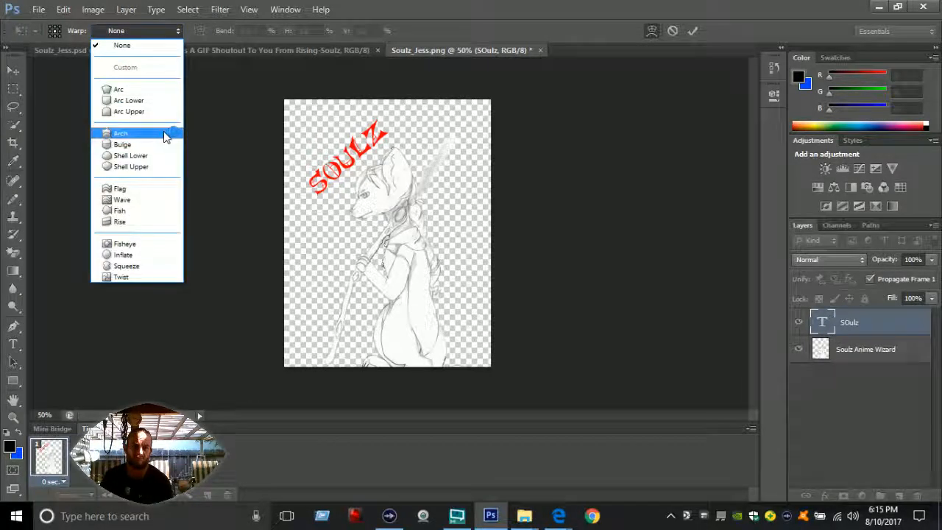
pyautogui.click(168, 134)
pyautogui.moveTo(352, 145)
pyautogui.mouseDown()
pyautogui.moveTo(370, 157)
pyautogui.moveTo(365, 153)
pyautogui.mouseUp()
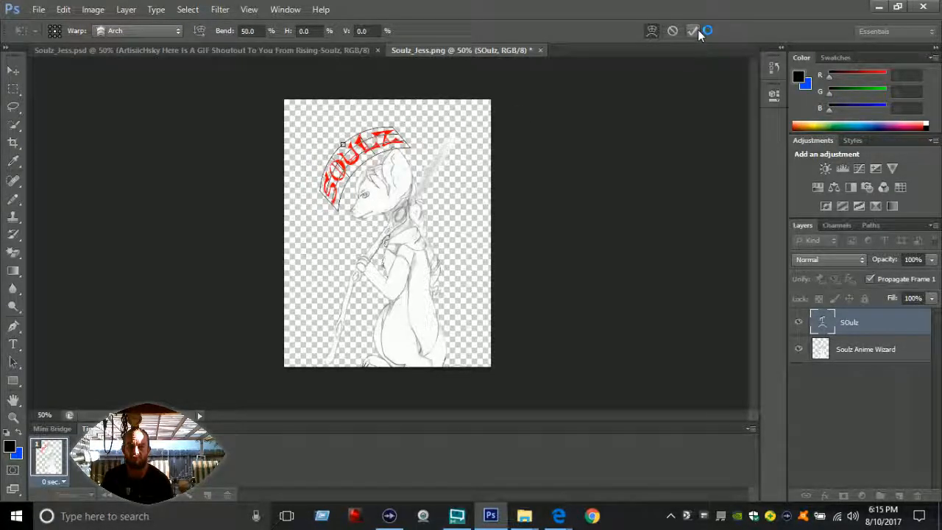
pyautogui.click(693, 31)
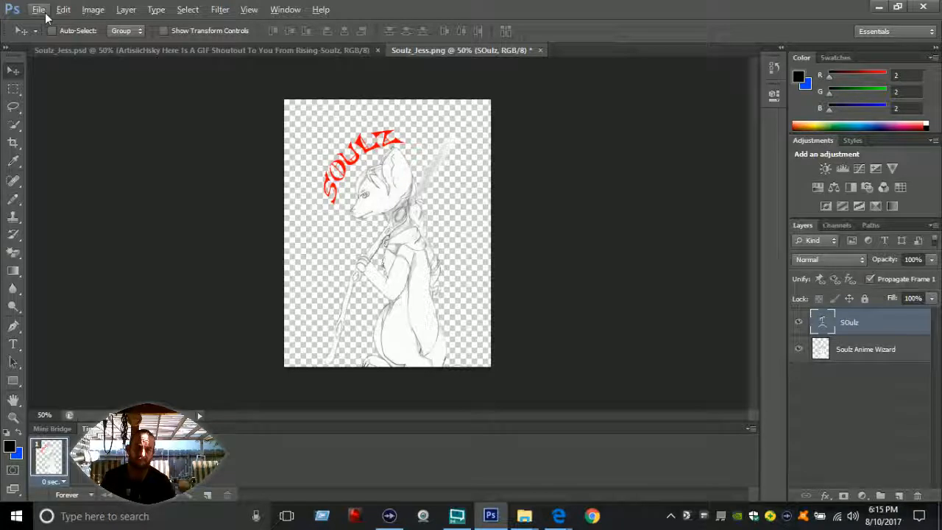
# Step: Apply Bevel & Emboss with Contour, Stroke, Inner Shadow, Inner Glow, Outer Glow and Drop Shadow to the Soulz Anime Wizard layer
pyautogui.click(841, 352)
pyautogui.rightClick(841, 352)
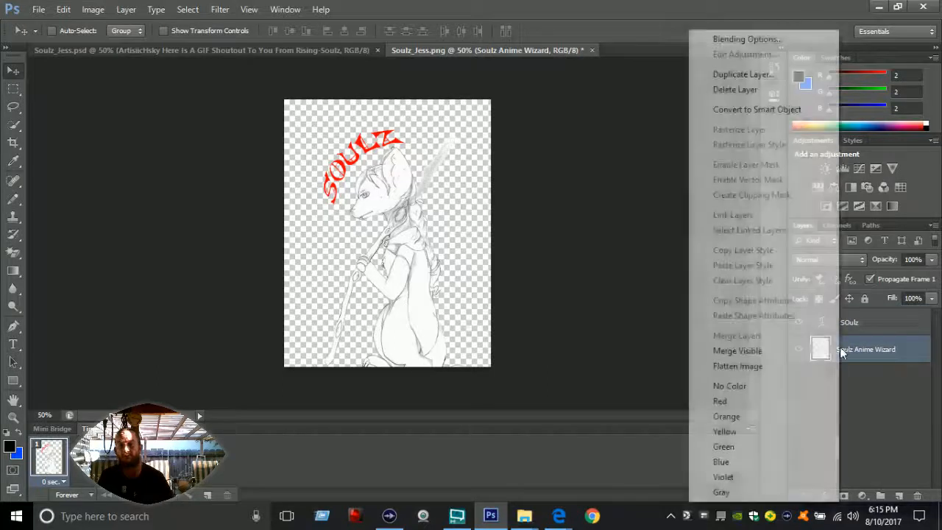
pyautogui.click(738, 39)
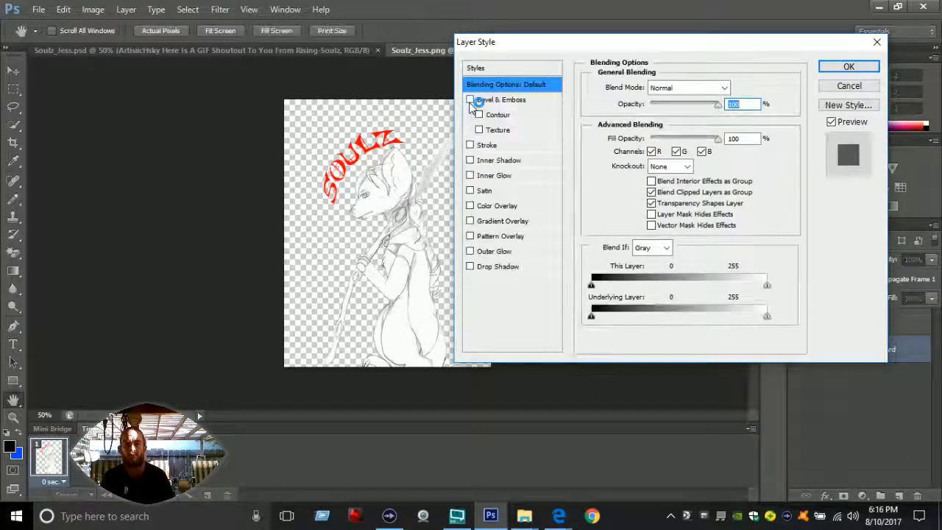
pyautogui.click(470, 99)
pyautogui.click(479, 115)
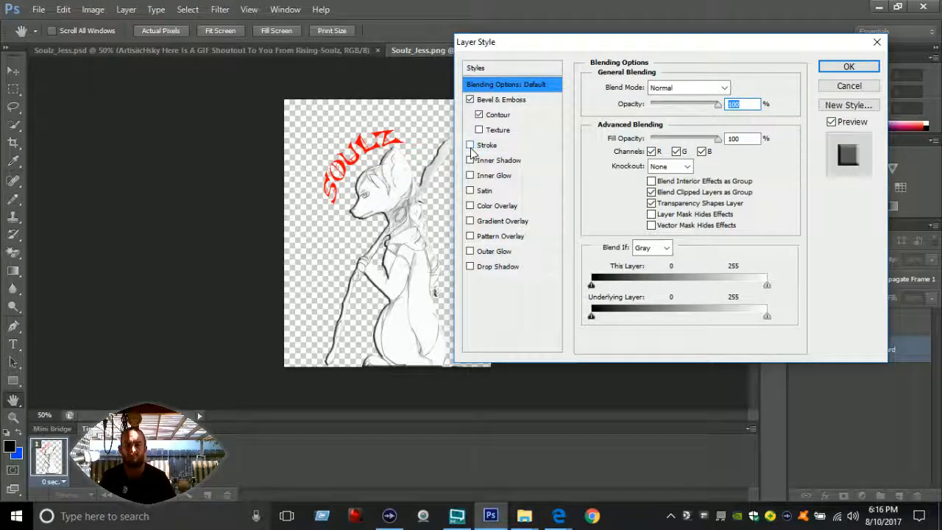
pyautogui.click(470, 145)
pyautogui.click(470, 161)
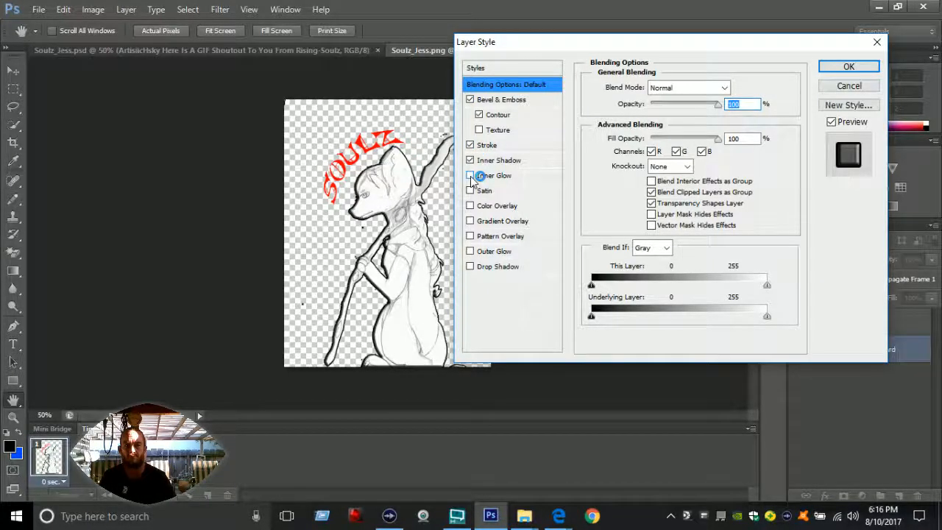
pyautogui.click(472, 268)
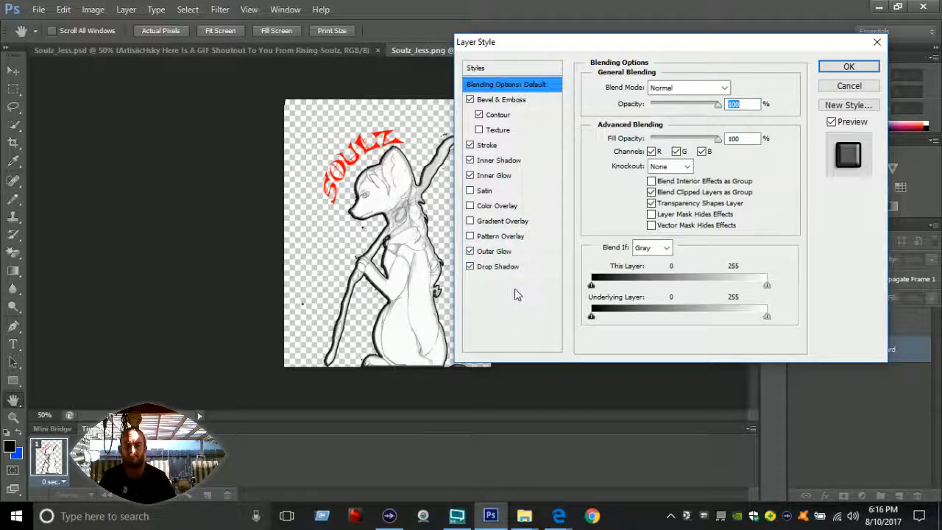
pyautogui.click(841, 64)
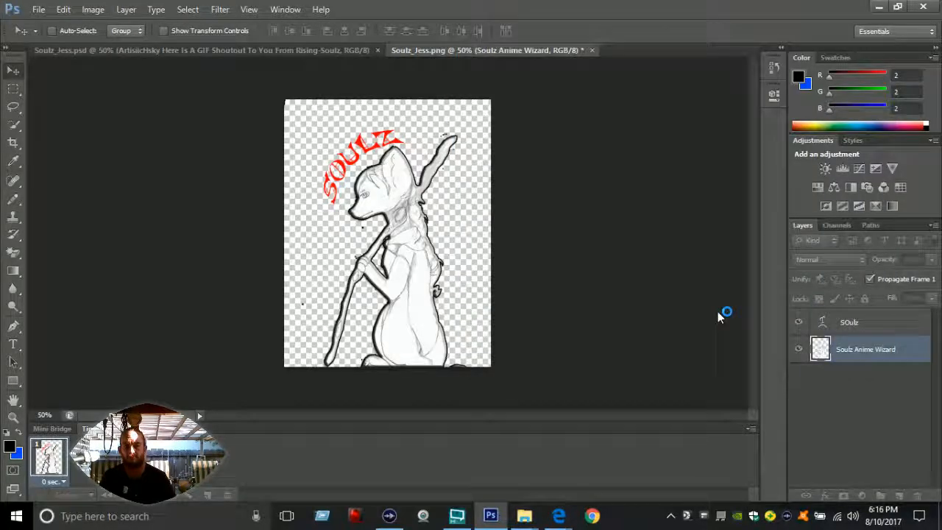
# Step: Give the SOULZ text Bevel & Emboss with Contour, Stroke, Inner Shadow, Inner Glow, Outer Glow and Drop Shadow, and collapse both layers' effect lists
pyautogui.rightClick(871, 325)
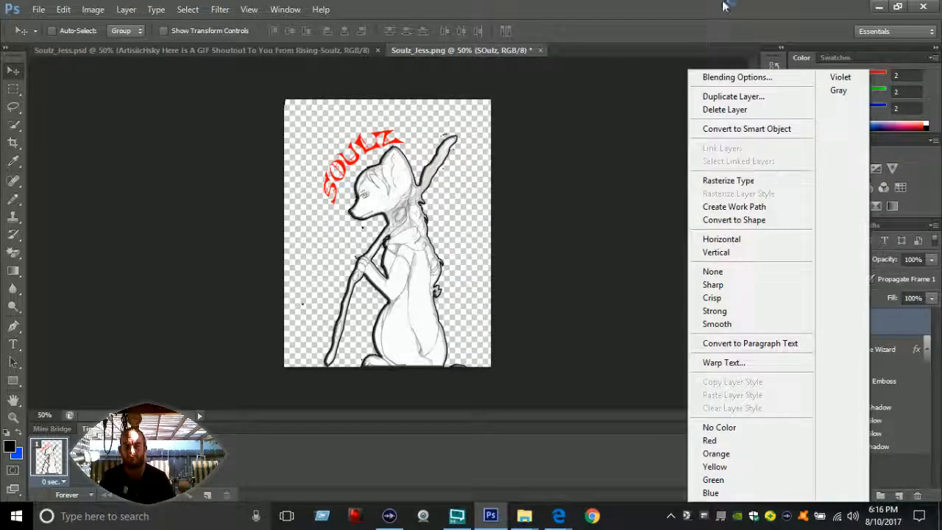
pyautogui.click(738, 78)
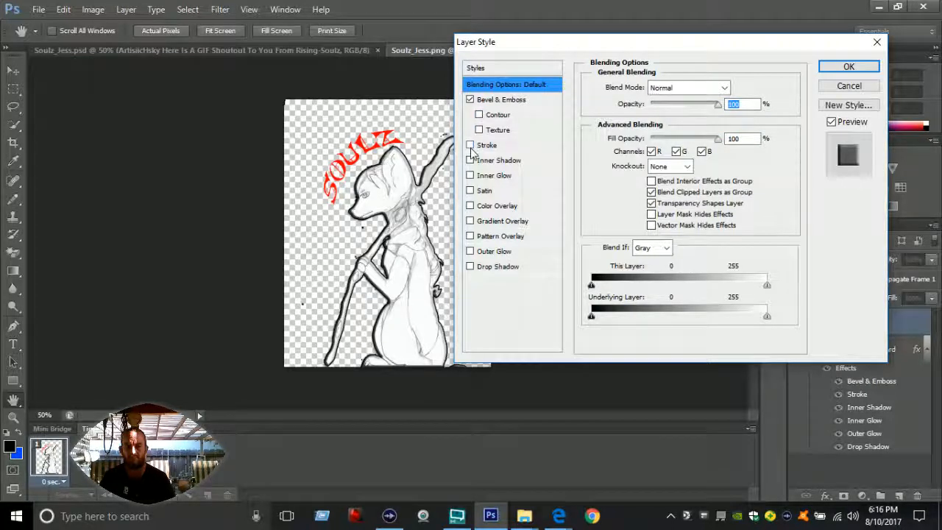
pyautogui.click(471, 147)
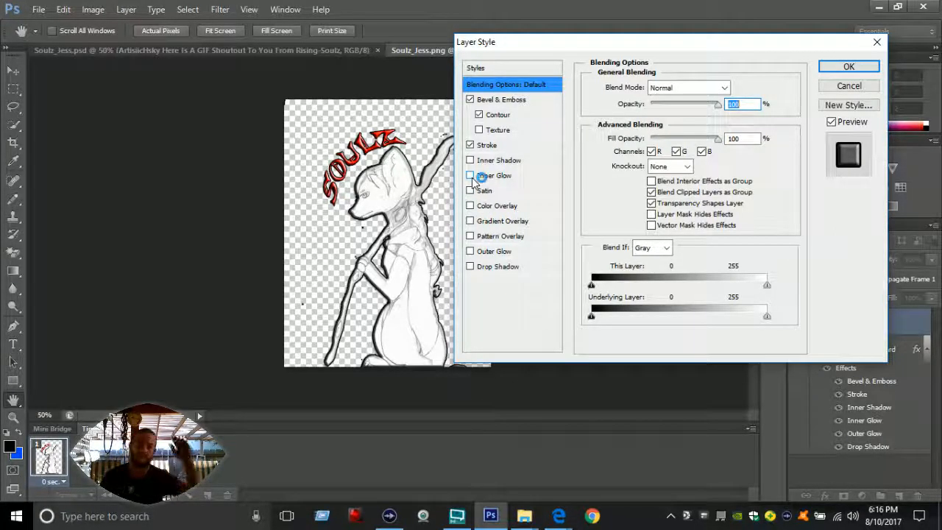
pyautogui.click(471, 174)
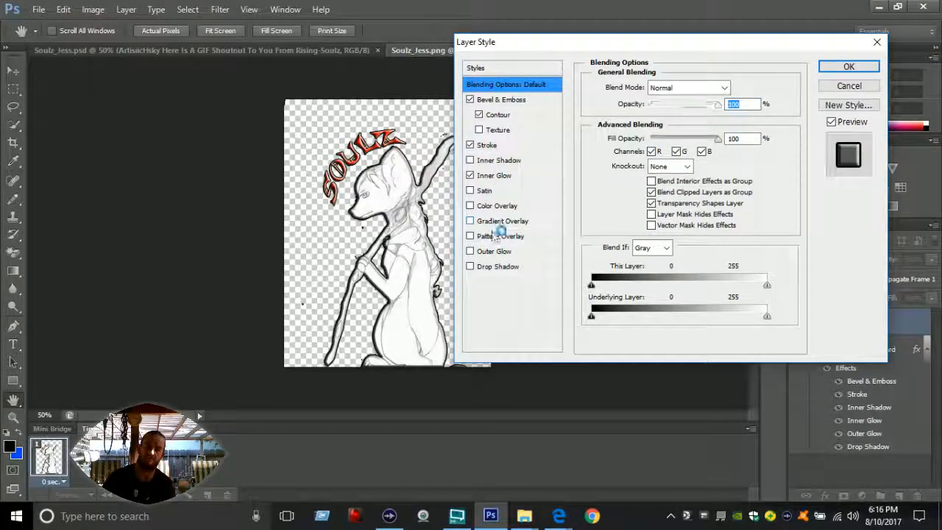
pyautogui.click(471, 266)
pyautogui.click(471, 251)
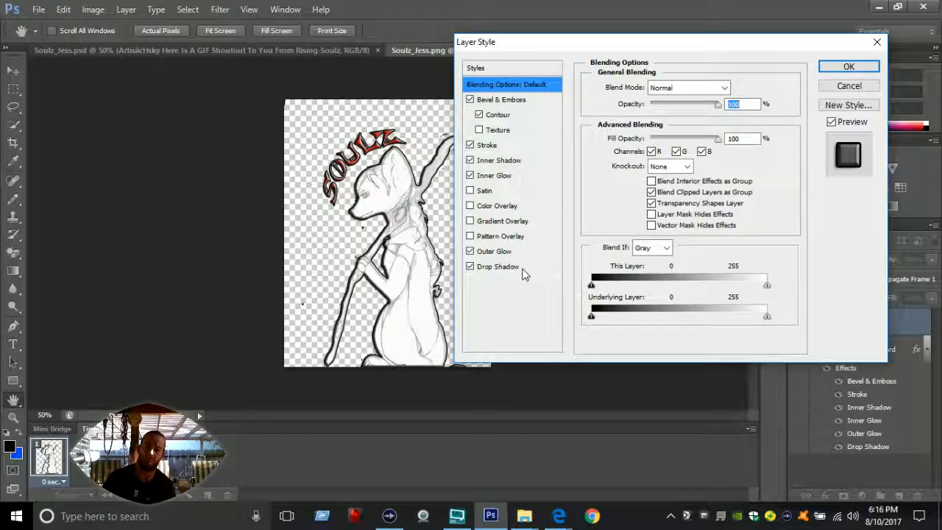
pyautogui.click(846, 68)
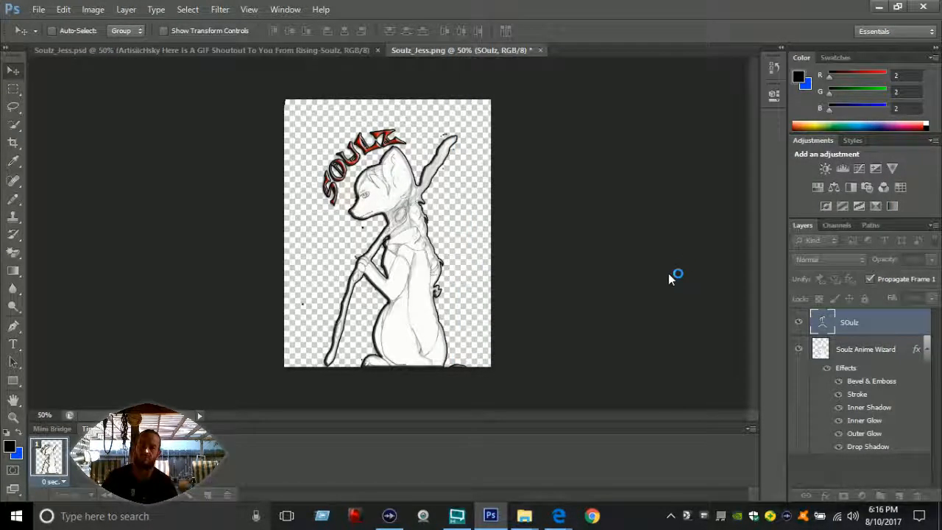
pyautogui.click(926, 323)
pyautogui.click(927, 350)
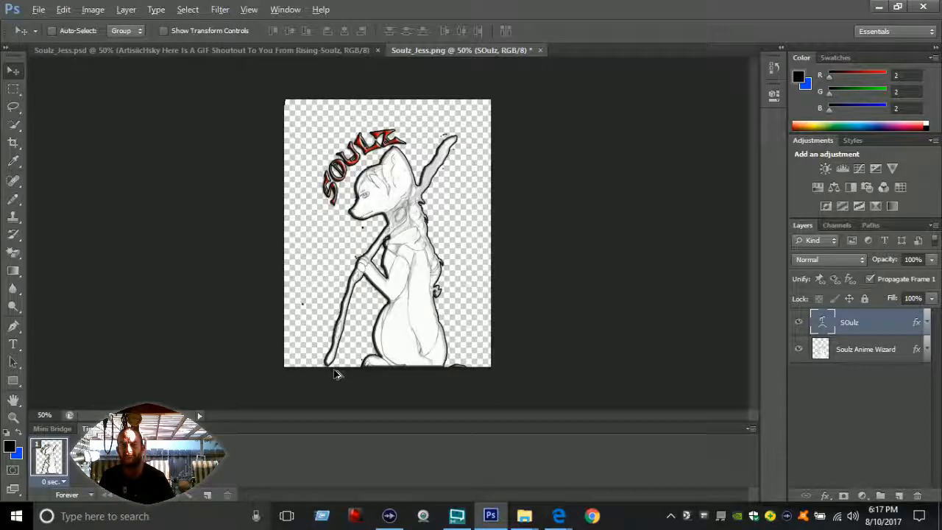
# Step: Browse for an image to open, going to the USB Drive (F:) folder All Backup Info Plus Images > Images > GFX Images > Flames
pyautogui.click(41, 10)
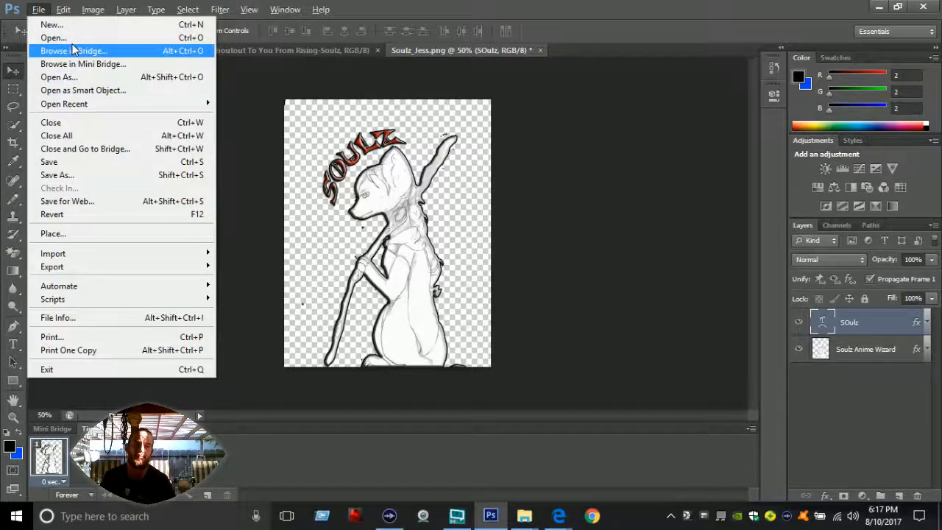
pyautogui.click(126, 50)
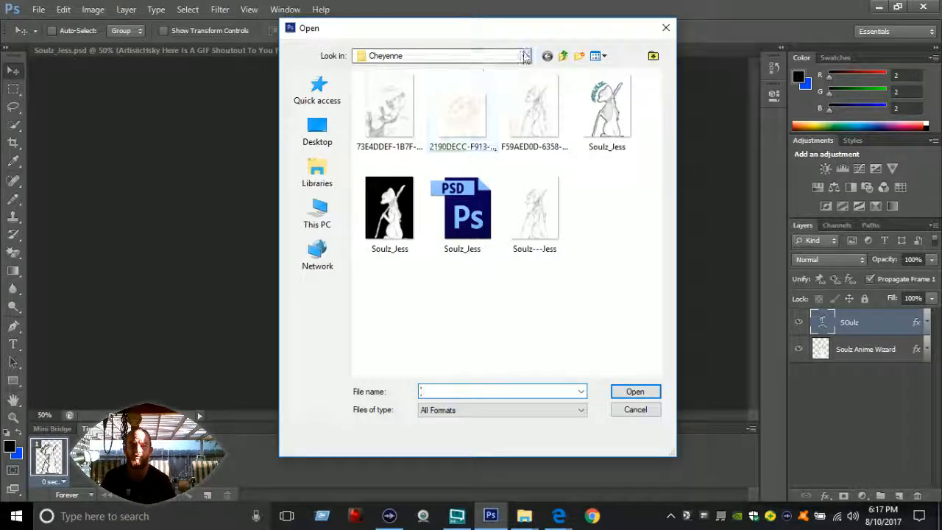
pyautogui.click(526, 57)
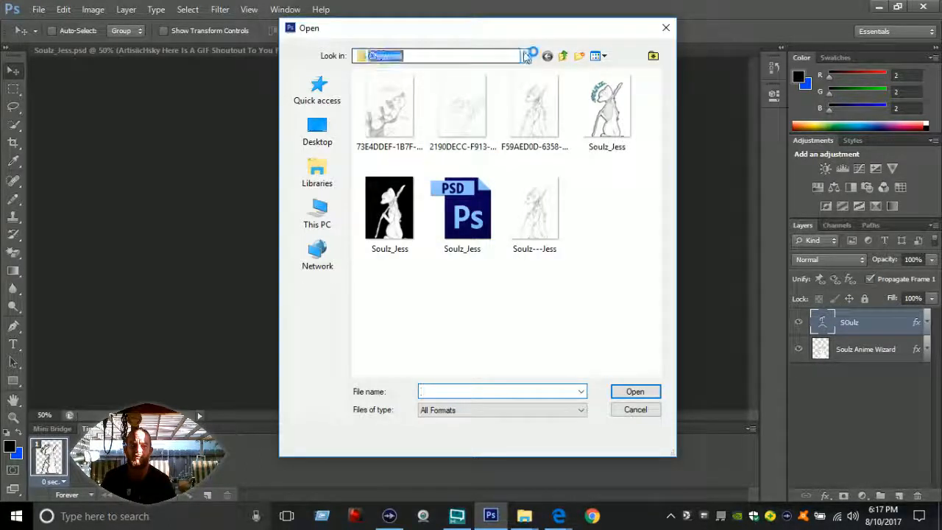
pyautogui.click(525, 57)
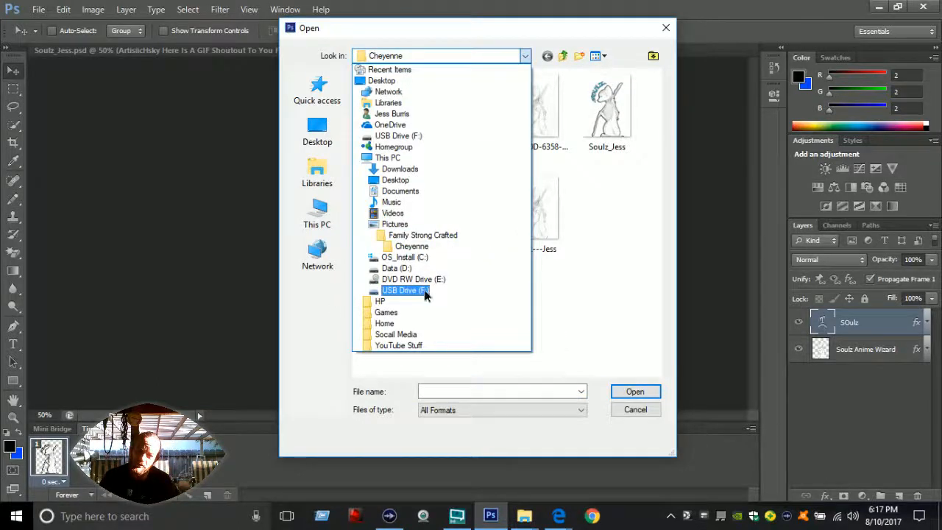
pyautogui.click(423, 295)
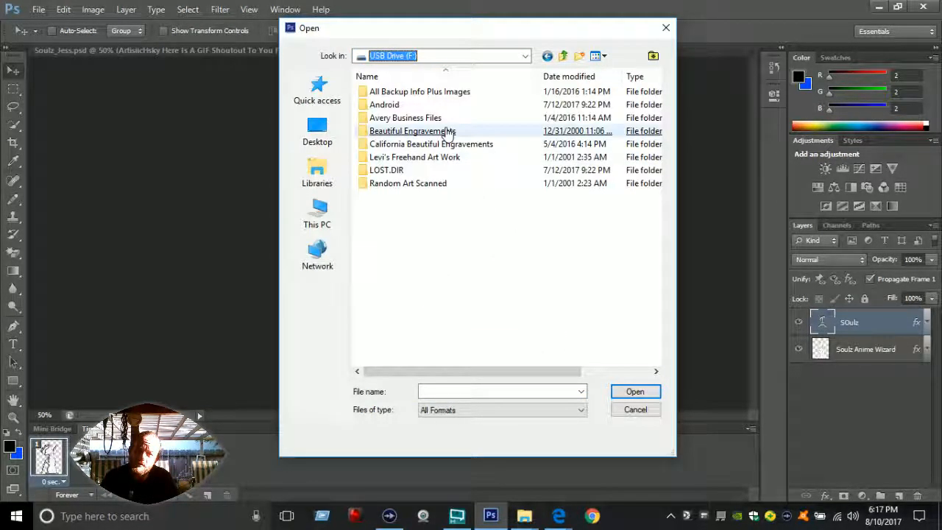
pyautogui.click(441, 92)
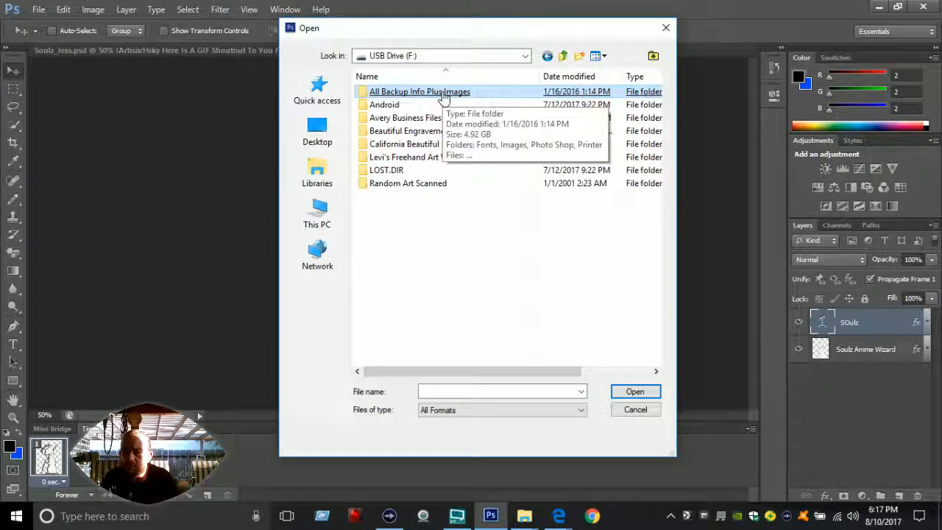
pyautogui.press('Return')
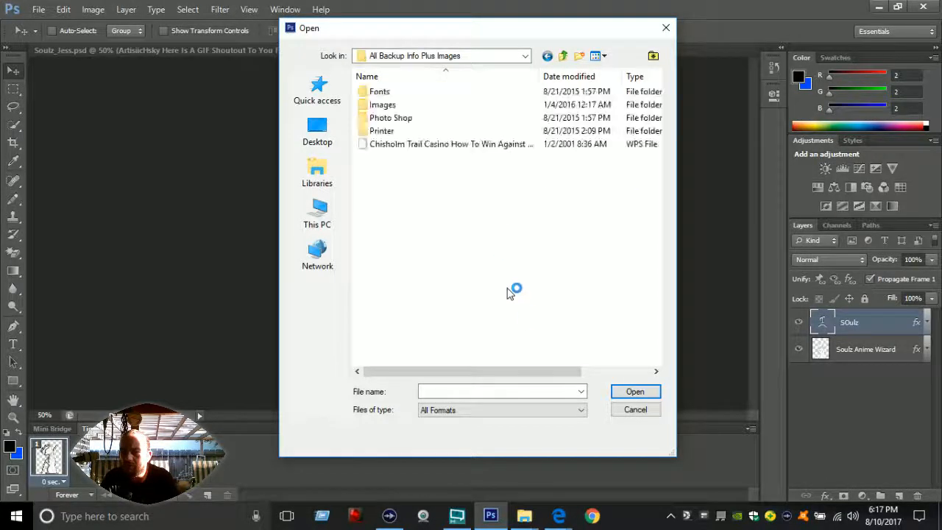
pyautogui.click(387, 105)
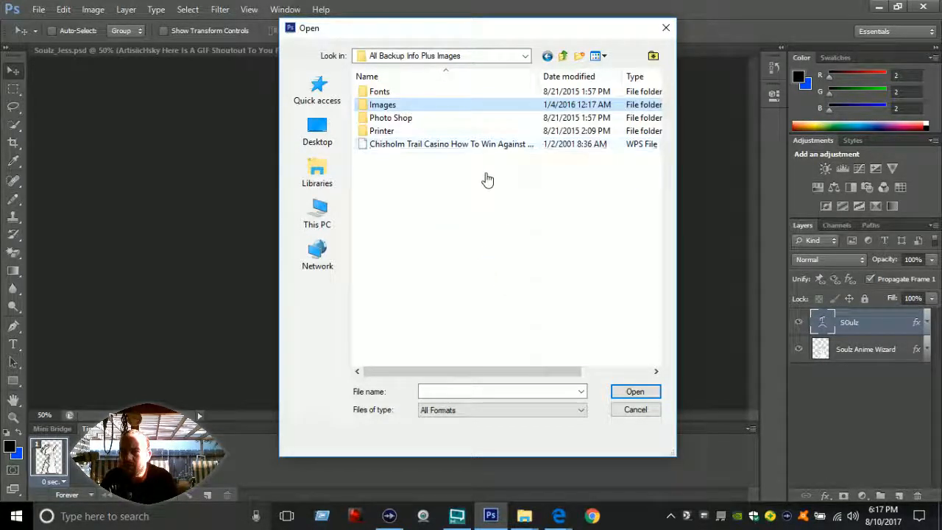
pyautogui.press('Return')
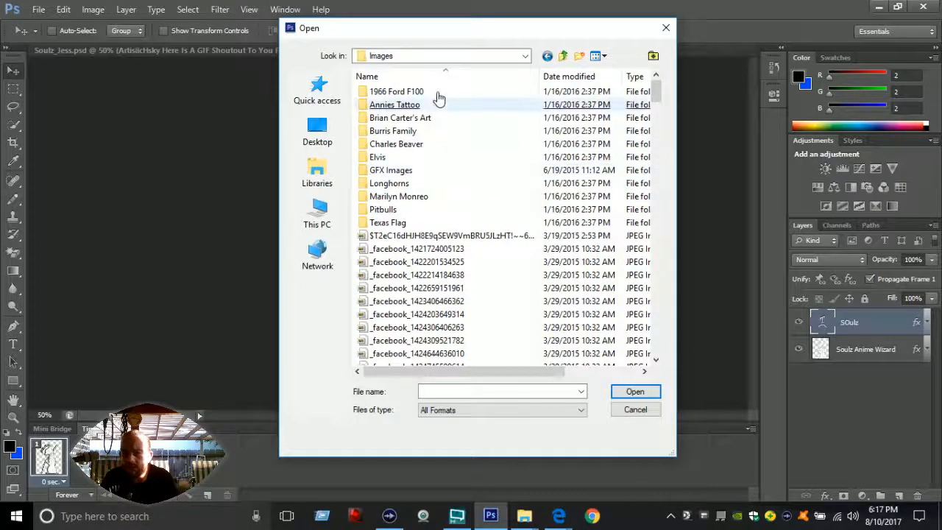
pyautogui.click(412, 171)
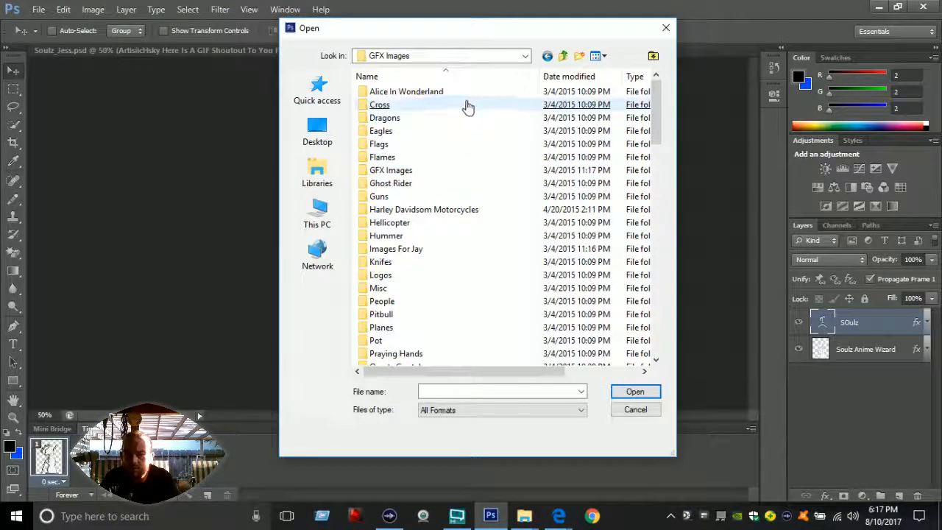
pyautogui.click(420, 159)
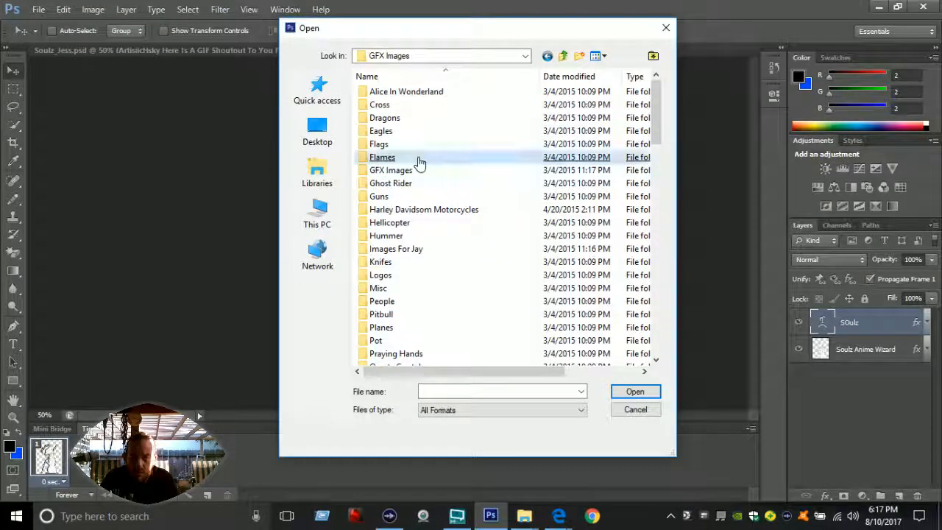
pyautogui.doubleClick(419, 158)
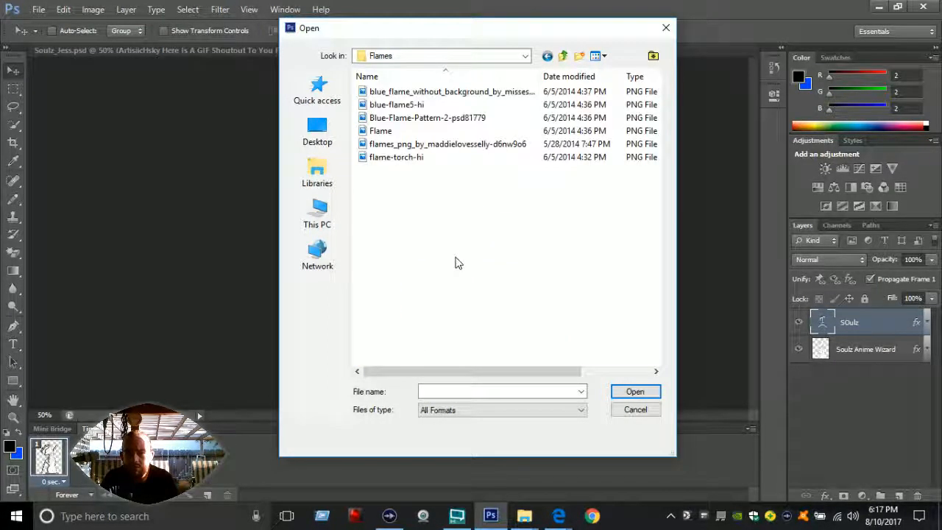
# Step: Show the Flames folder's files as large icons and open the blue Flame PNG
pyautogui.rightClick(454, 276)
pyautogui.moveTo(585, 282)
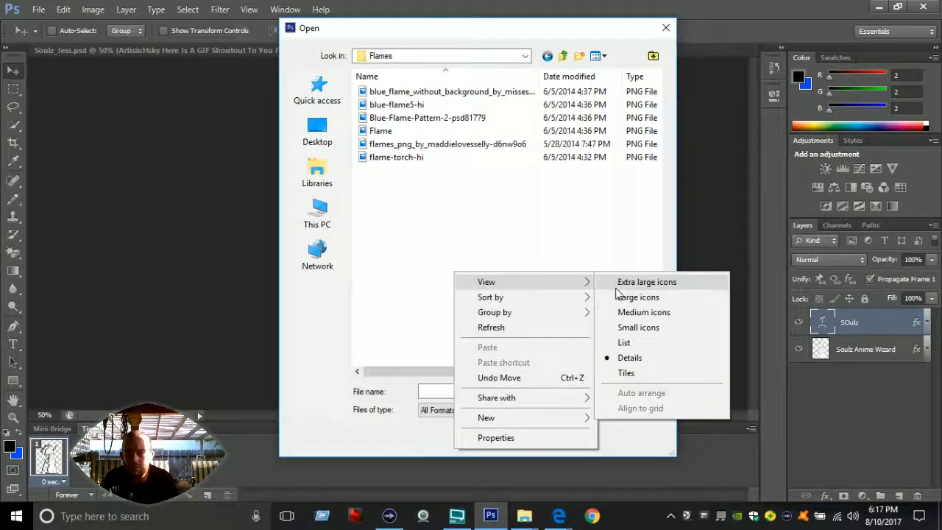
pyautogui.click(622, 298)
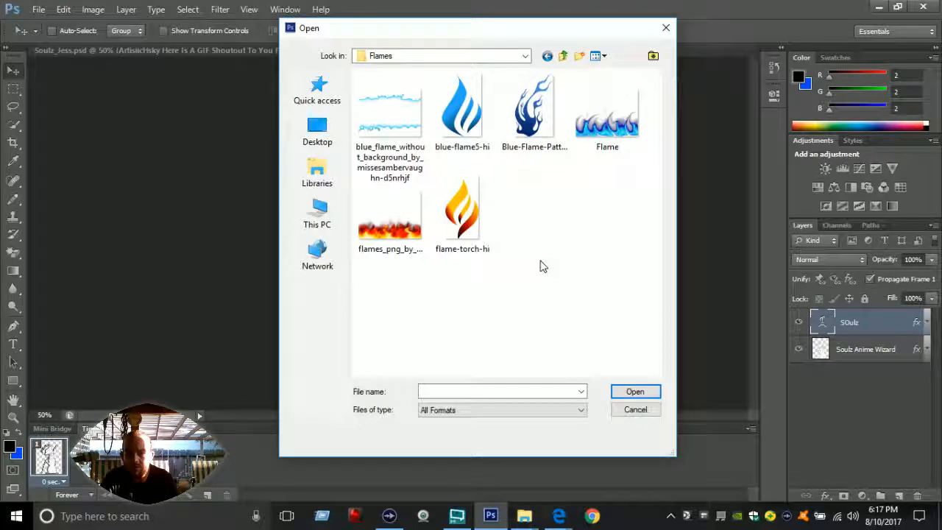
pyautogui.click(404, 237)
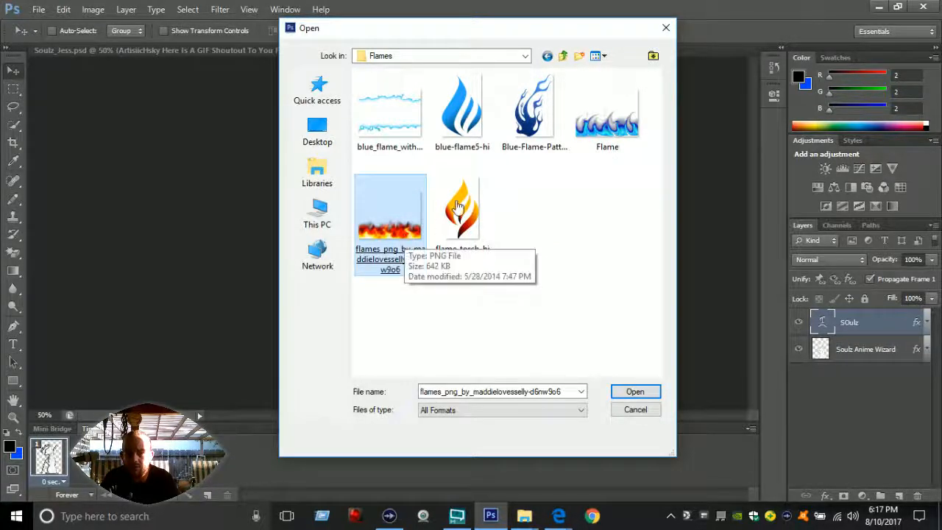
pyautogui.click(618, 121)
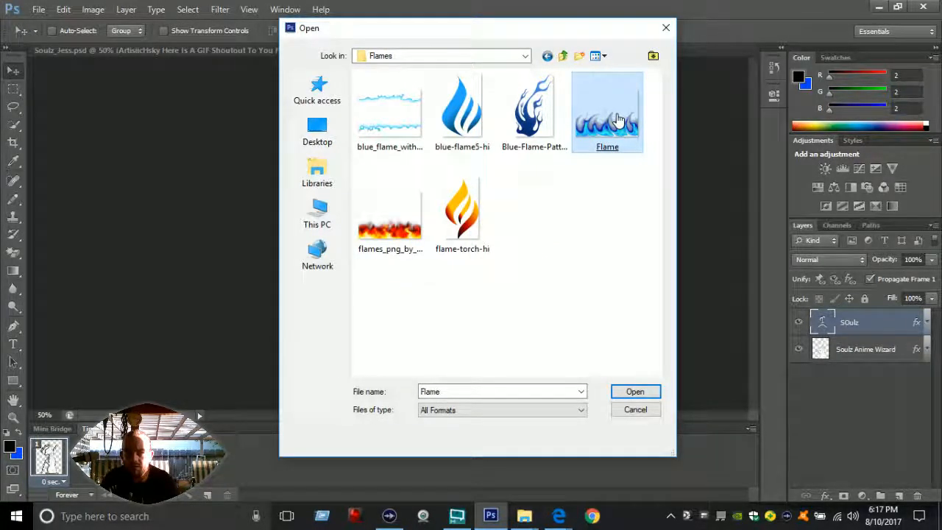
pyautogui.doubleClick(618, 121)
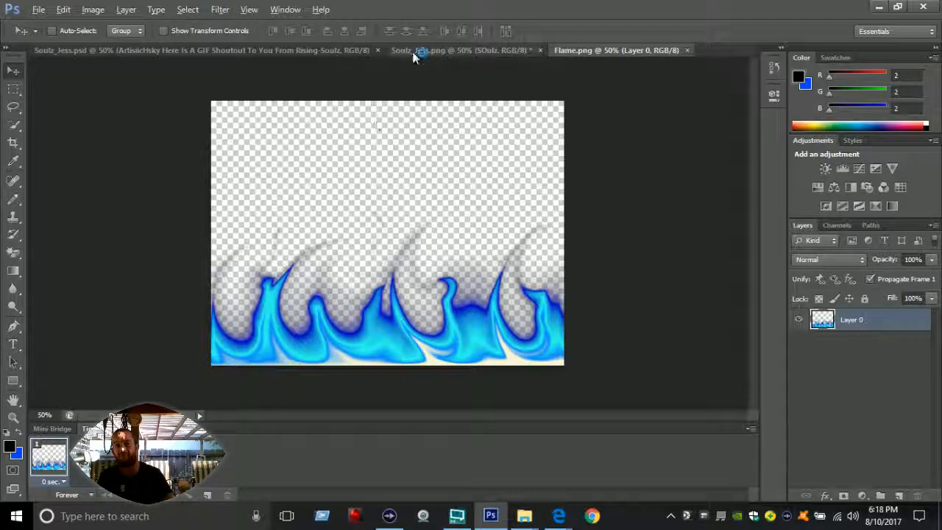
# Step: Copy the blue flame artwork into Soulz_Jess.png and scale its width to about 58.6% so it spans the canvas
pyautogui.moveTo(434, 257); pyautogui.dragTo(416, 359)
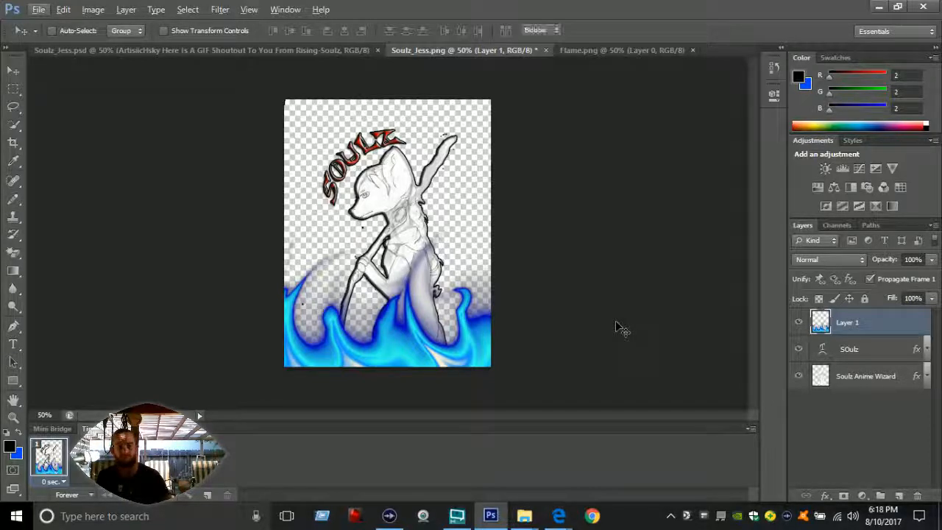
pyautogui.hotkey('ctrl', 't')
pyautogui.moveTo(580, 297); pyautogui.dragTo(492, 285)
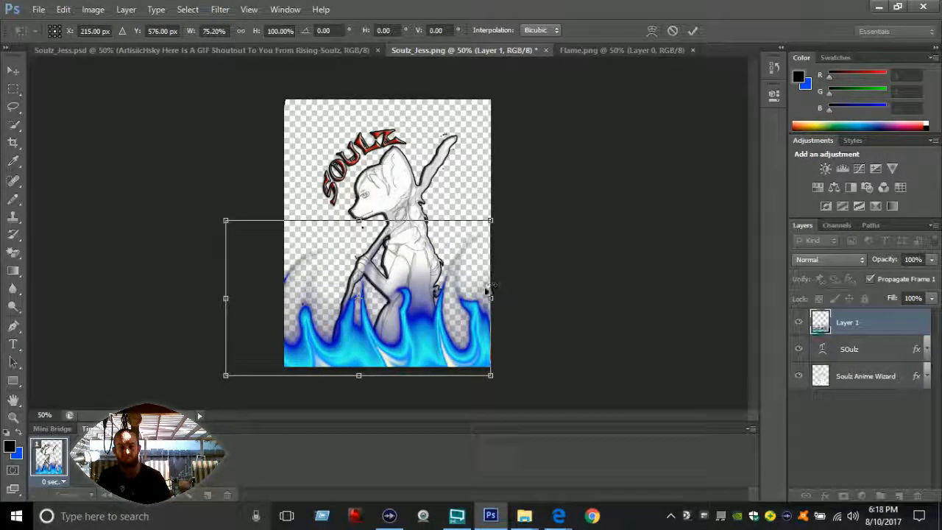
pyautogui.moveTo(225, 297); pyautogui.dragTo(284, 297)
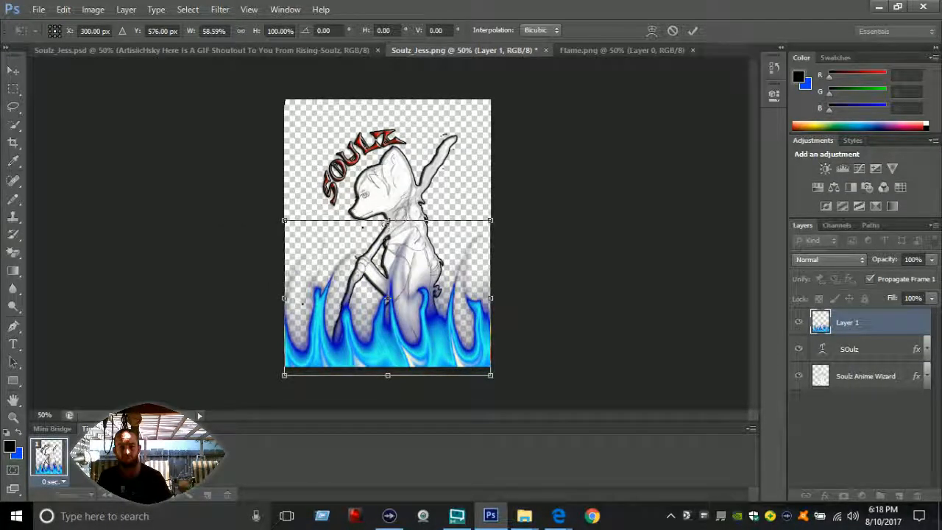
# Step: Scale the flame layer's height to about 47.8%, align its base with the canvas's lower edge, and apply the transform
pyautogui.moveTo(387, 220); pyautogui.dragTo(377, 264)
pyautogui.press('Up')
pyautogui.press('Up')
pyautogui.press('Up')
pyautogui.press('Up')
pyautogui.press('Up')
pyautogui.press('Up')
pyautogui.press('Up')
pyautogui.press('Up')
pyautogui.press('Up')
pyautogui.press('Up')
pyautogui.press('Up')
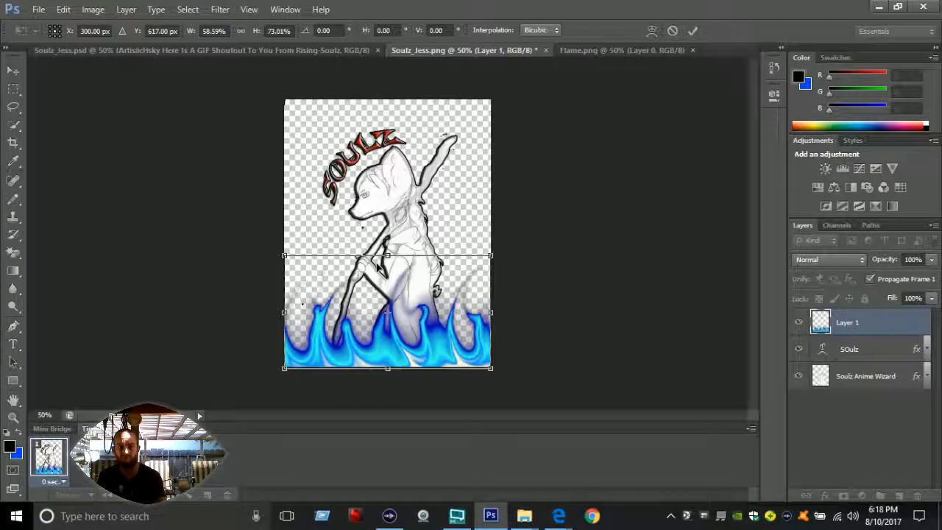
pyautogui.press('Up')
pyautogui.press('Up')
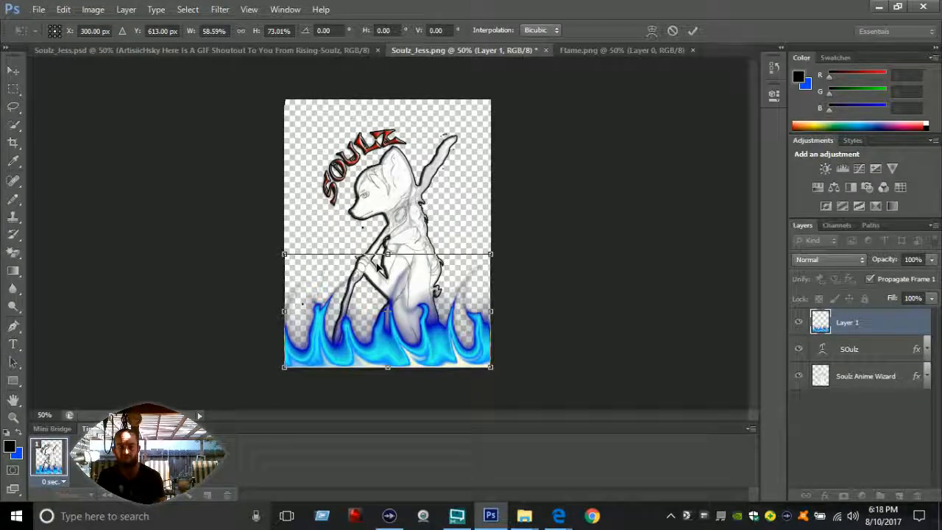
pyautogui.press('Down')
pyautogui.press('Down')
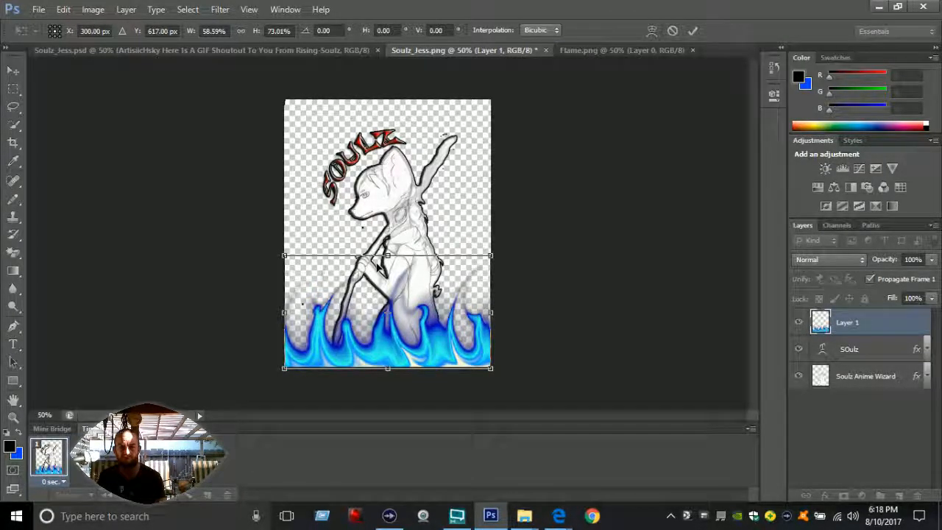
pyautogui.moveTo(387, 254); pyautogui.dragTo(387, 294)
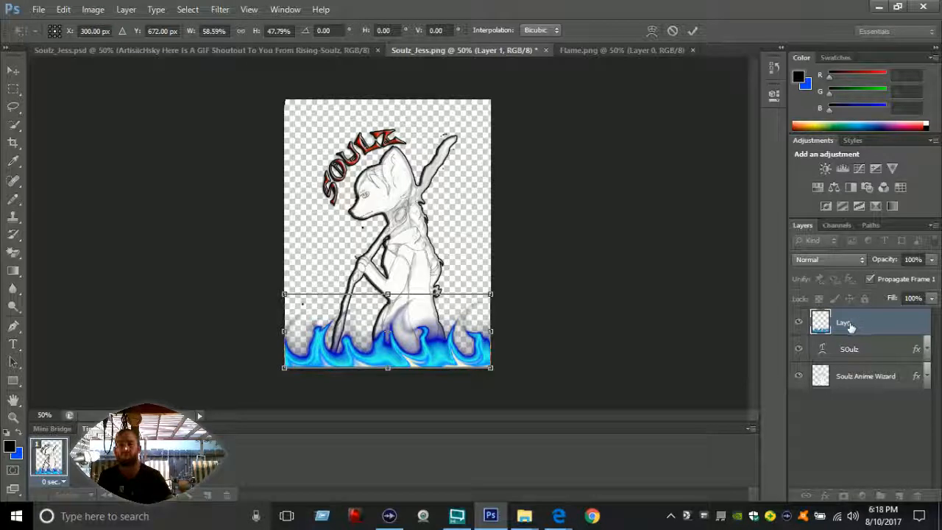
pyautogui.click(692, 31)
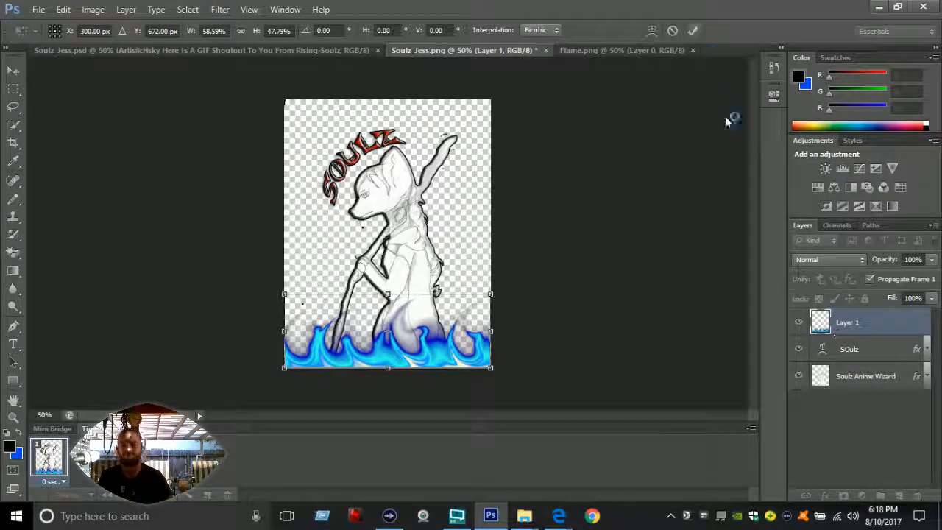
# Step: Rename the flame layer as First Flame and deselect all layers
pyautogui.doubleClick(854, 322)
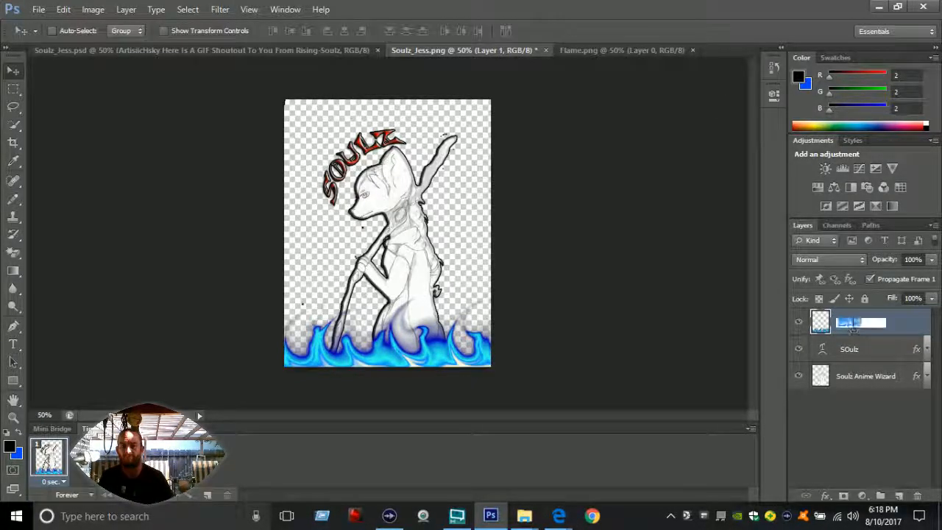
pyautogui.write('Fl')
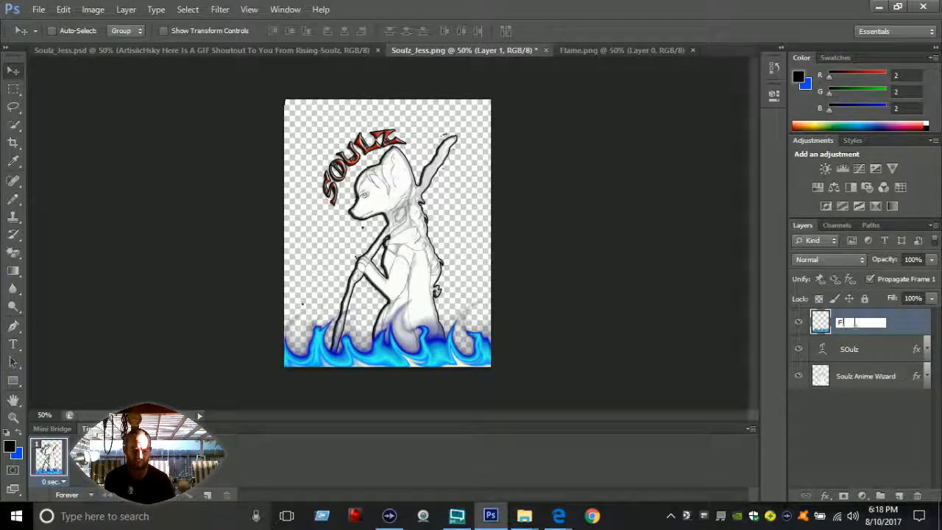
pyautogui.write('rst Flame')
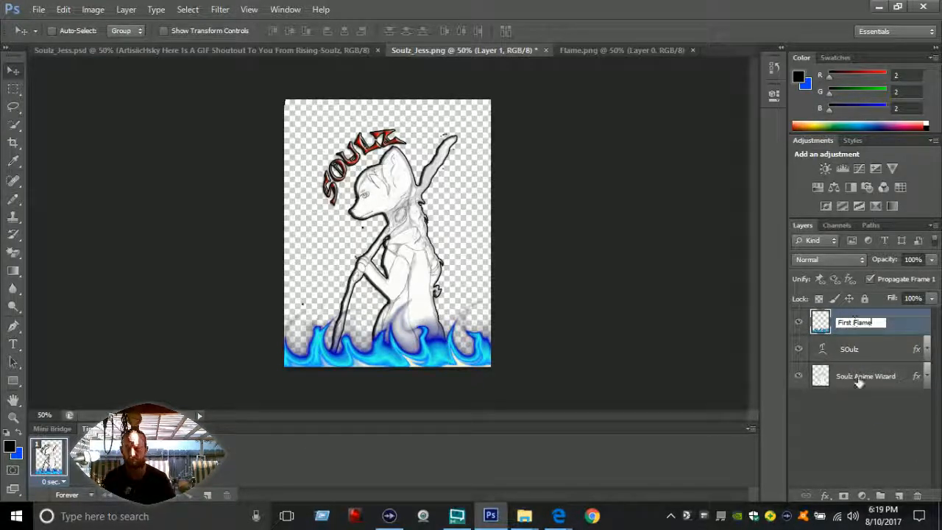
pyautogui.click(876, 432)
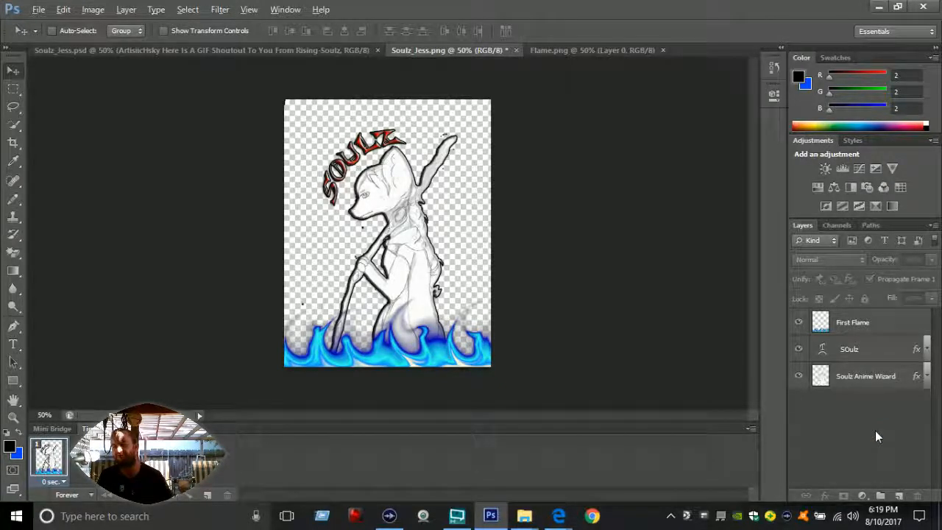
# Step: Duplicate the First Flame layer within Soulz_Jess.png under the name Second Flame
pyautogui.press('alt')
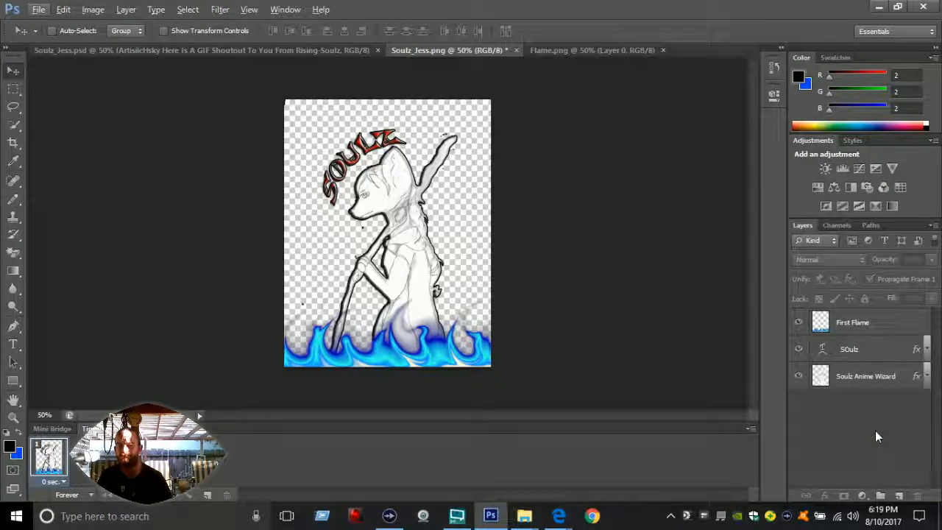
pyautogui.click(849, 324)
pyautogui.rightClick(849, 323)
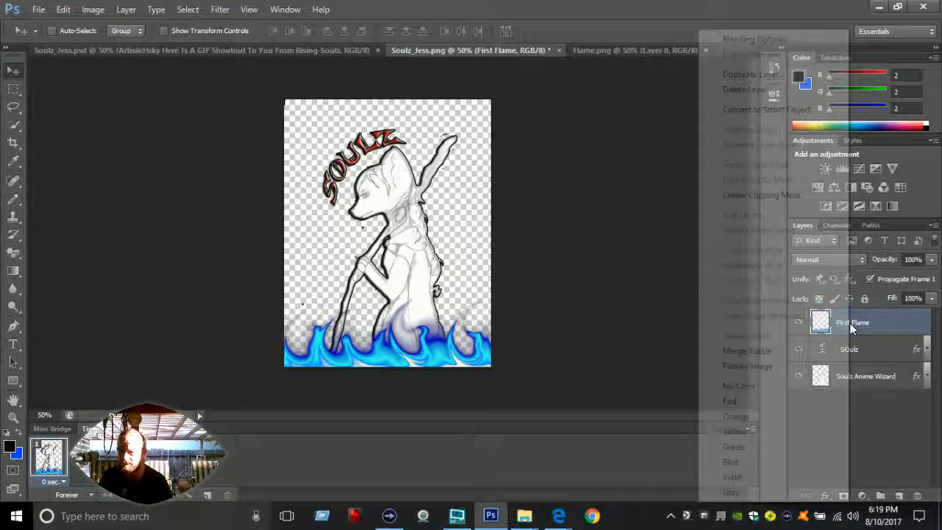
pyautogui.click(757, 74)
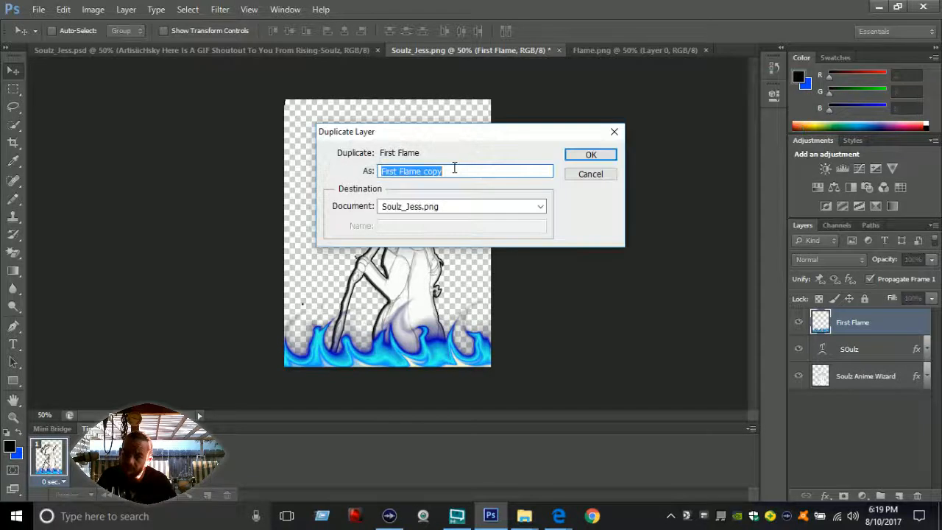
pyautogui.moveTo(448, 171); pyautogui.dragTo(427, 169)
pyautogui.press('BackSpace')
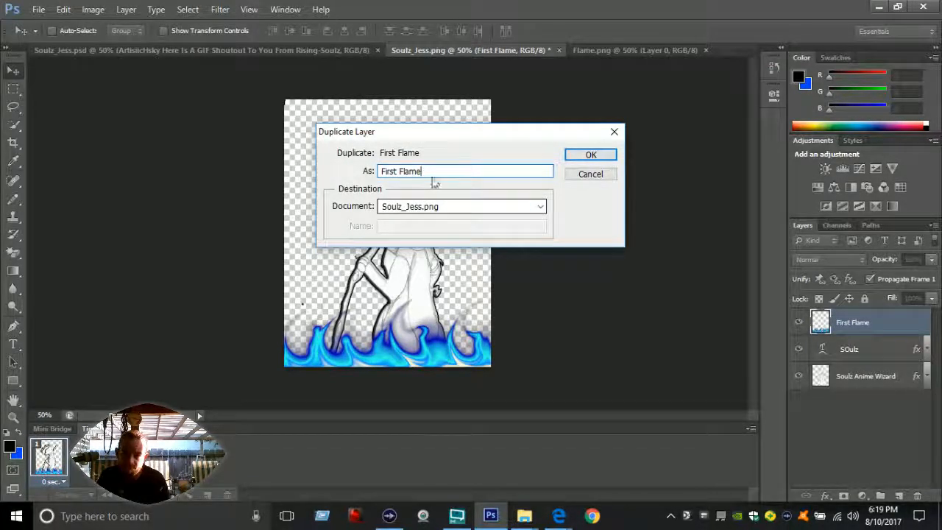
pyautogui.moveTo(396, 171); pyautogui.dragTo(379, 177)
pyautogui.write('Second')
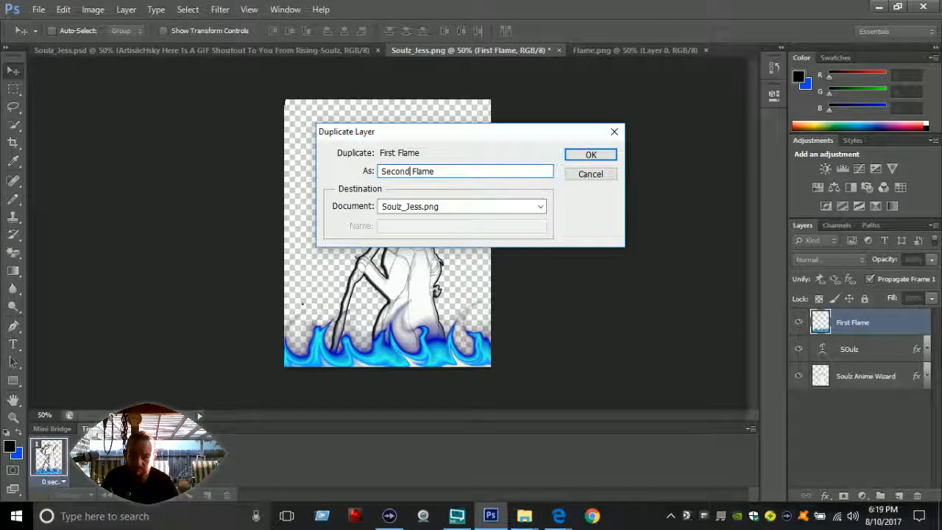
pyautogui.click(581, 158)
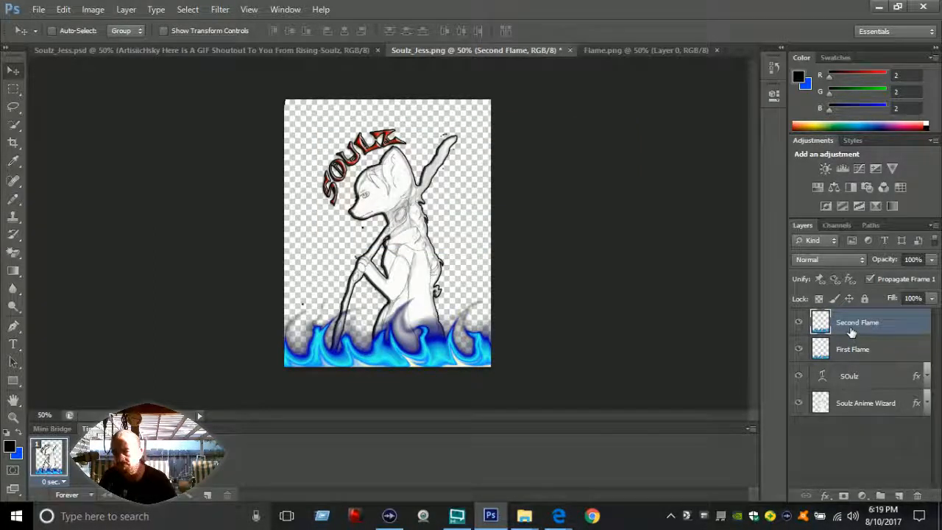
# Step: Duplicate the Second Flame layer within Soulz_Jess.png under the name Third Flame
pyautogui.rightClick(852, 335)
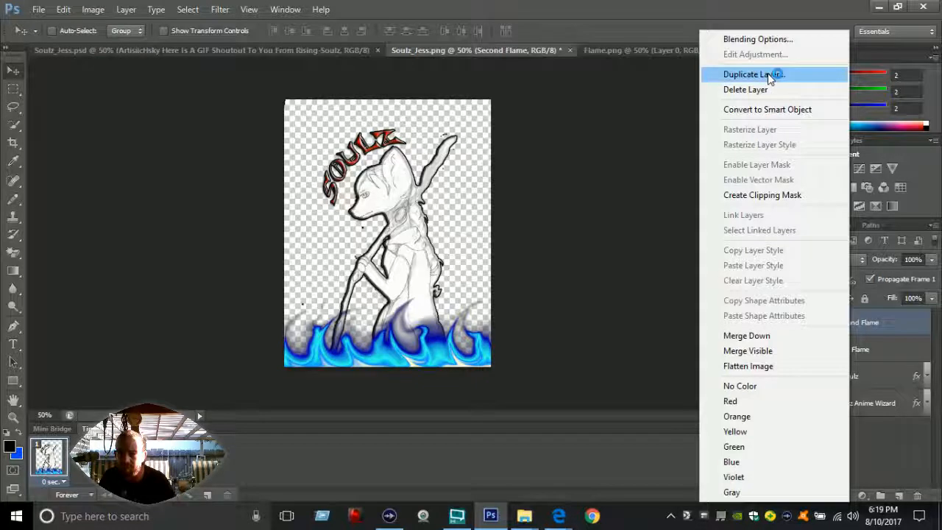
pyautogui.click(770, 76)
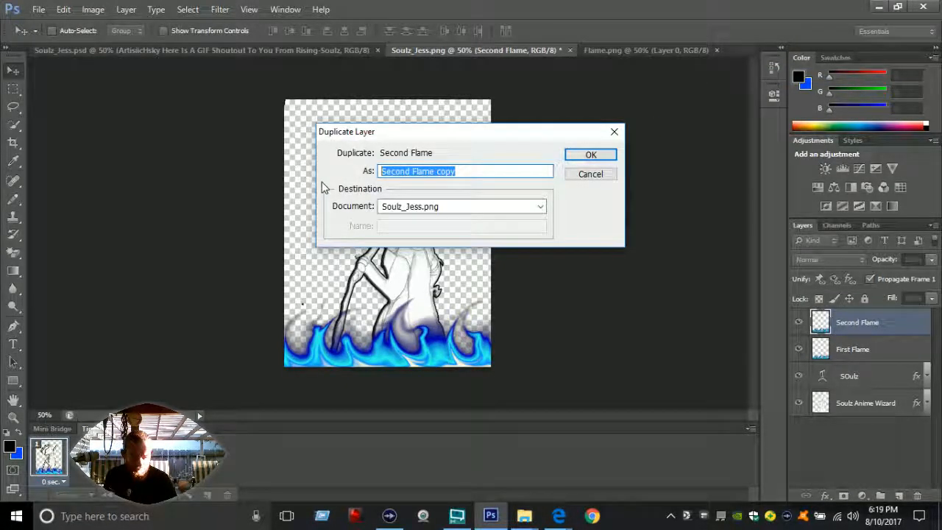
pyautogui.write('Third Flame')
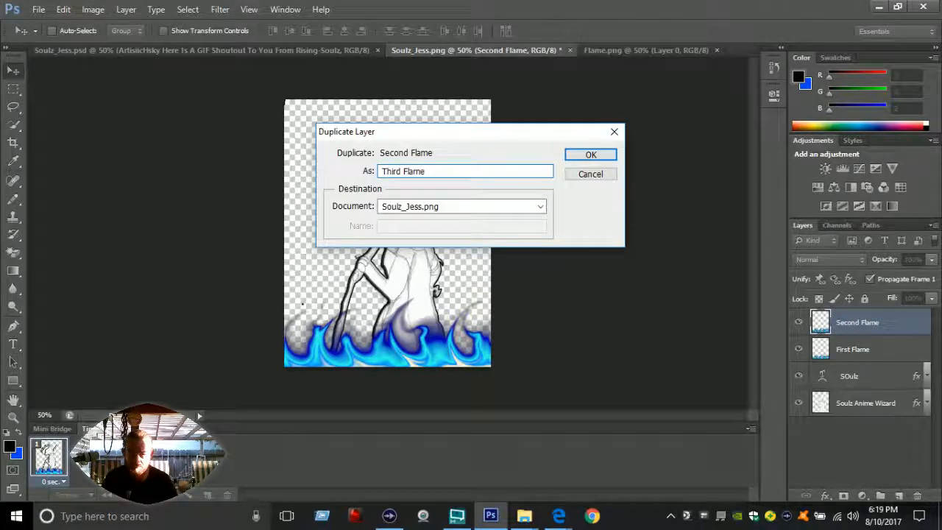
pyautogui.click(587, 157)
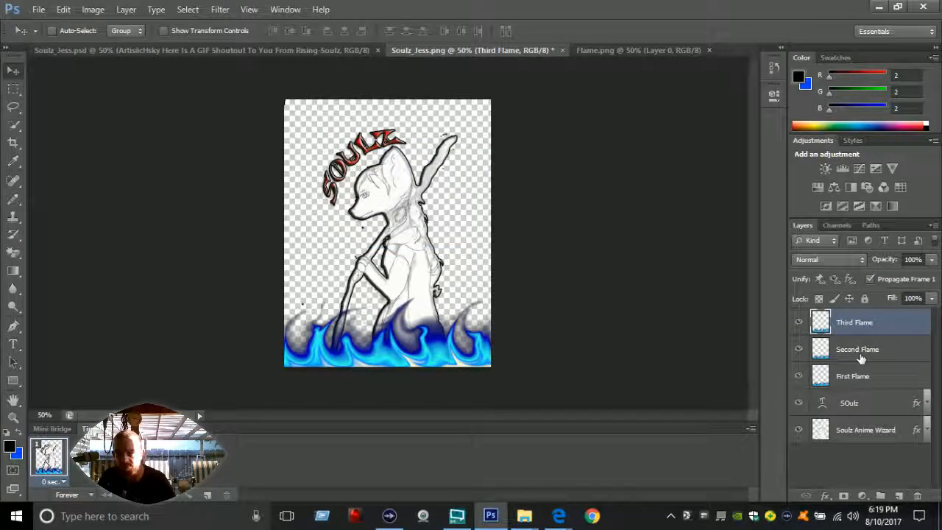
# Step: Stretch the Second Flame layer upward to about 134.26% height, keeping its base in place, and apply the transform
pyautogui.click(853, 357)
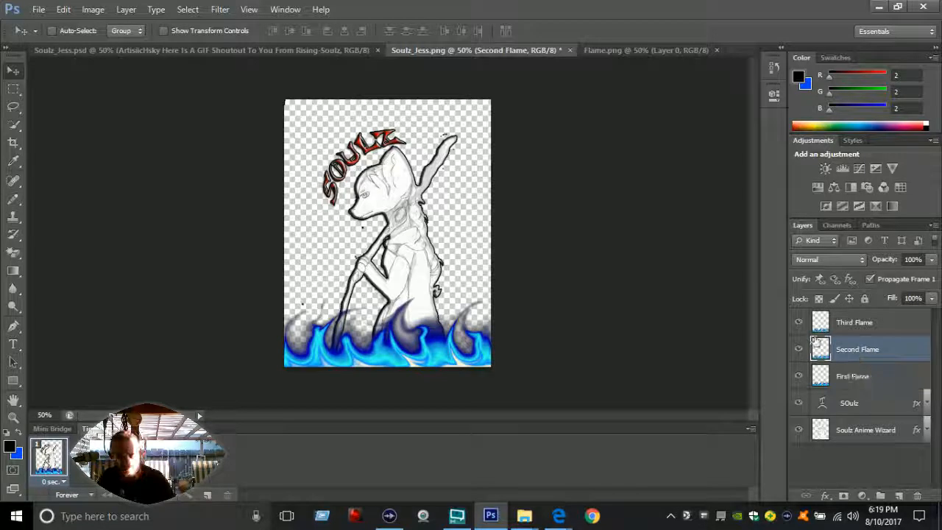
pyautogui.hotkey('ctrl', 't')
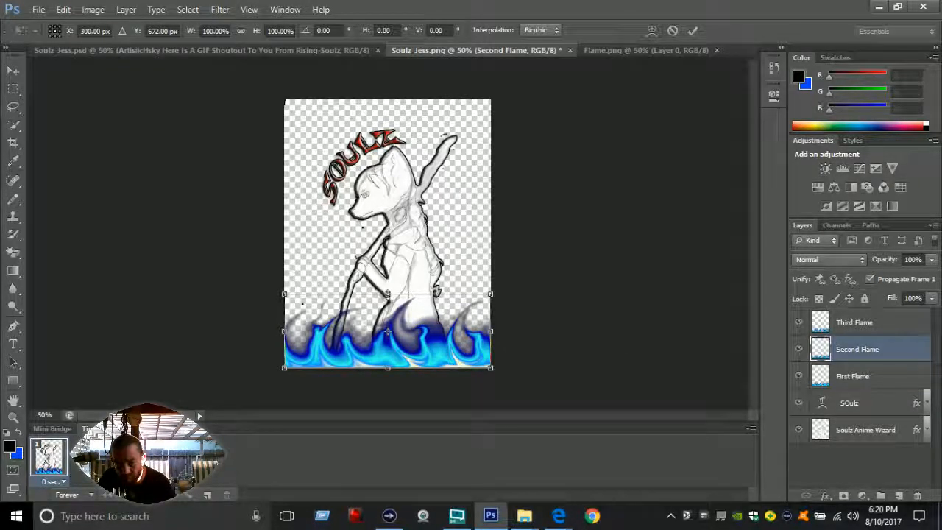
pyautogui.moveTo(387, 295); pyautogui.dragTo(384, 269)
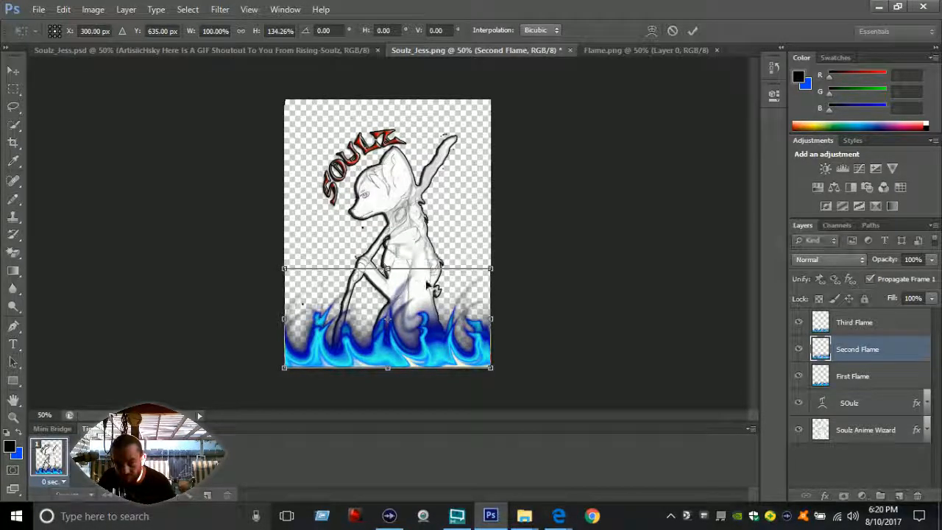
pyautogui.click(696, 33)
# Step: Stretch the Third Flame layer upward to about 166.67% height, apply the transform, and close Flame.png
pyautogui.click(858, 323)
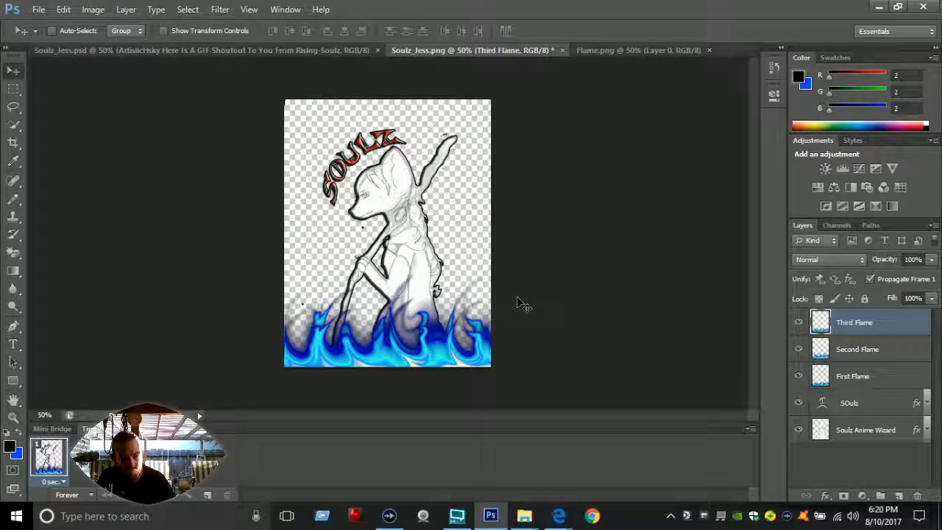
pyautogui.hotkey('ctrl', 't')
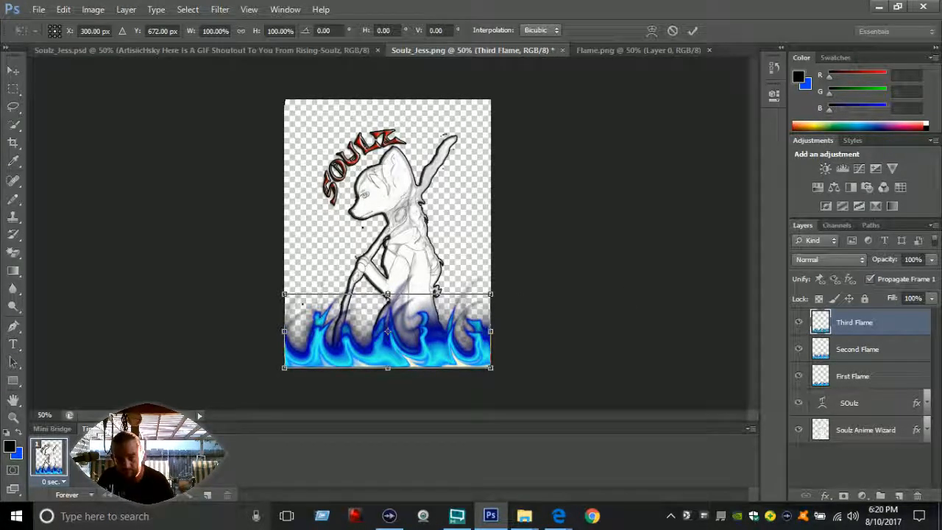
pyautogui.moveTo(387, 293); pyautogui.dragTo(394, 245)
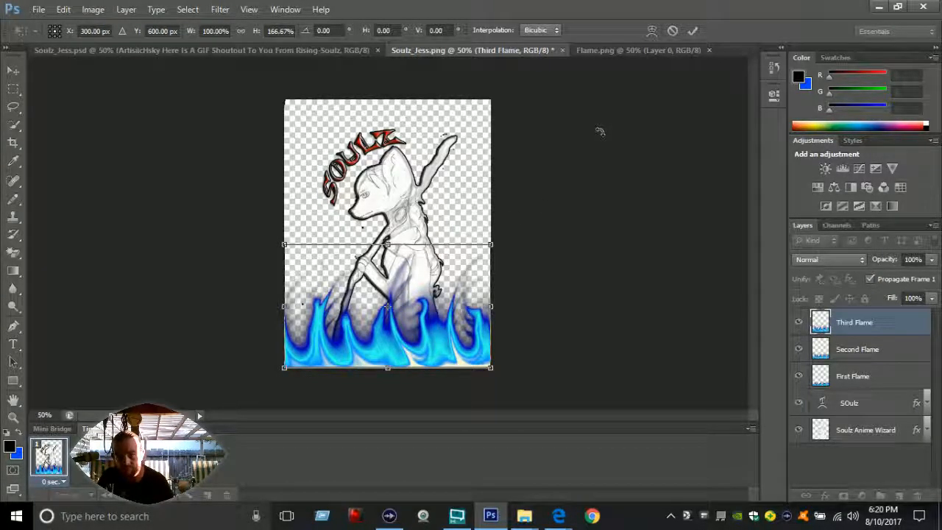
pyautogui.click(693, 30)
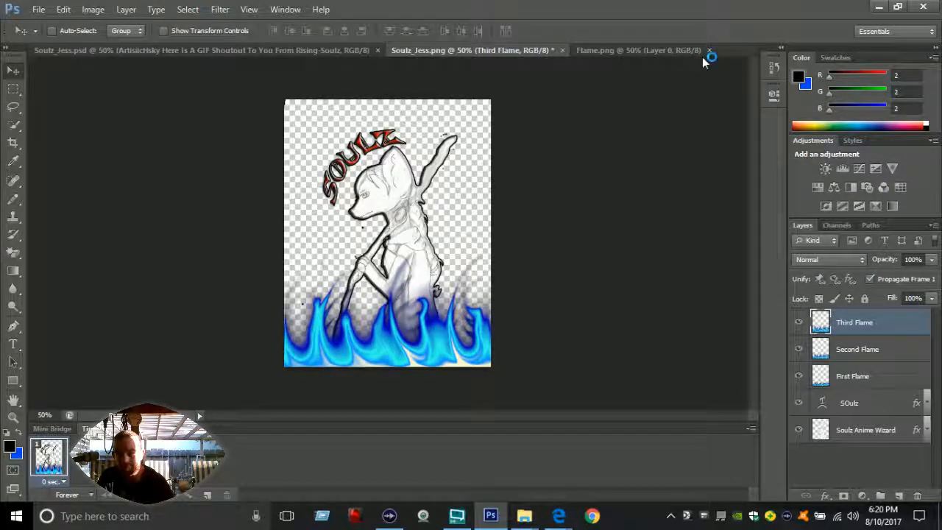
pyautogui.click(710, 50)
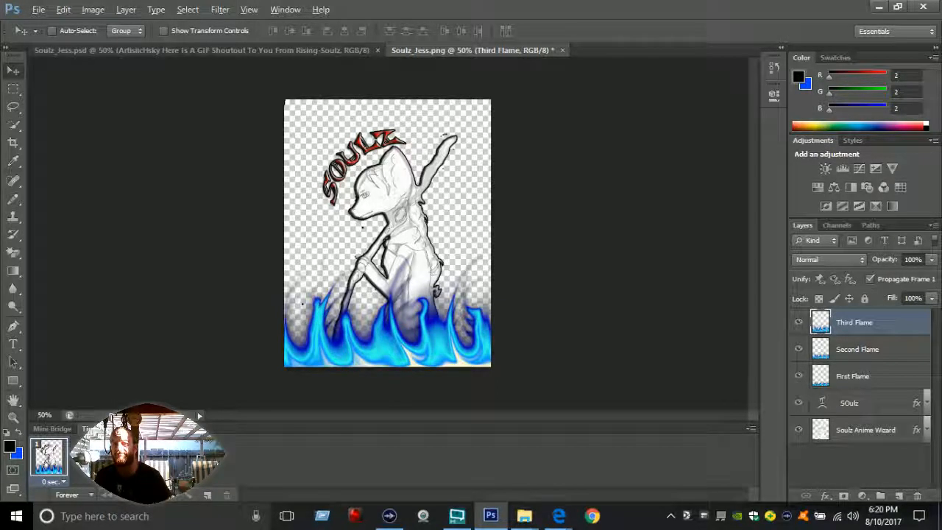
# Step: Build three animation frames that each show a single flame layer, in the order First Flame, Second Flame, Third Flame
pyautogui.press('alt')
pyautogui.click(799, 323)
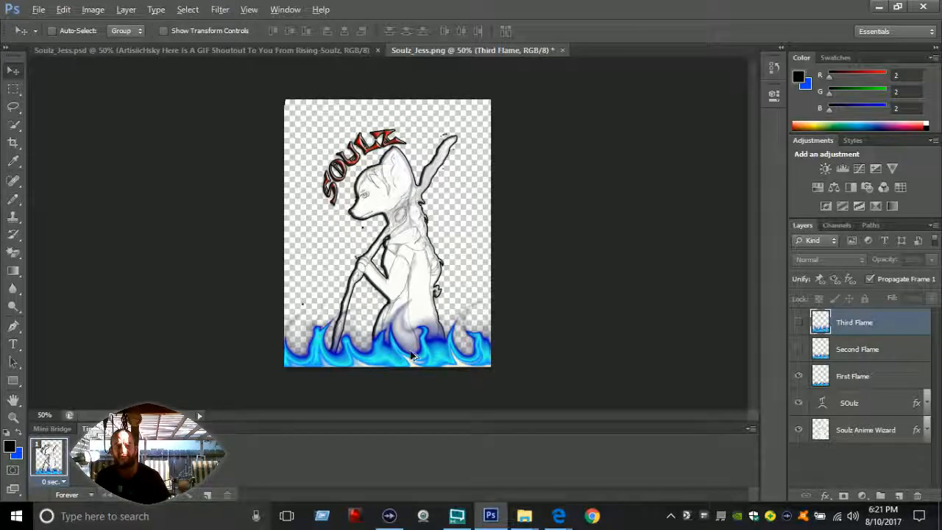
pyautogui.click(206, 497)
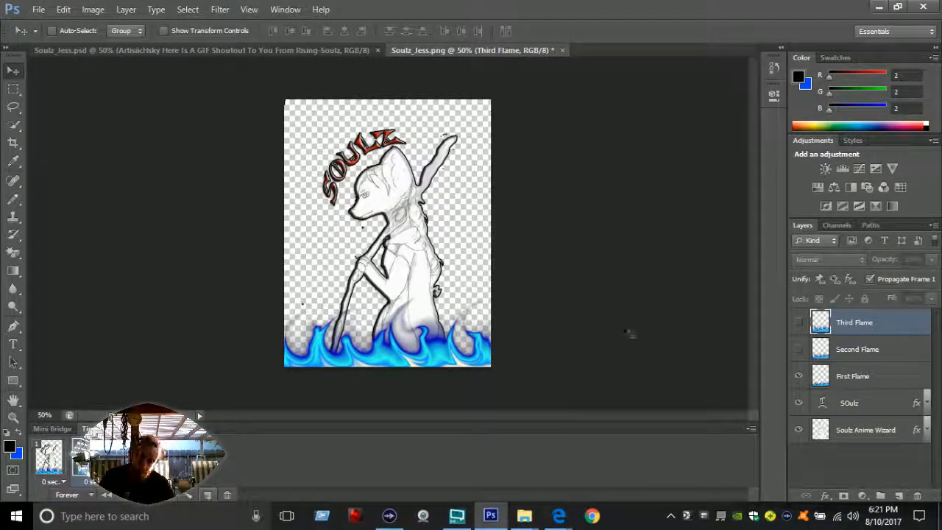
pyautogui.click(799, 376)
pyautogui.click(798, 349)
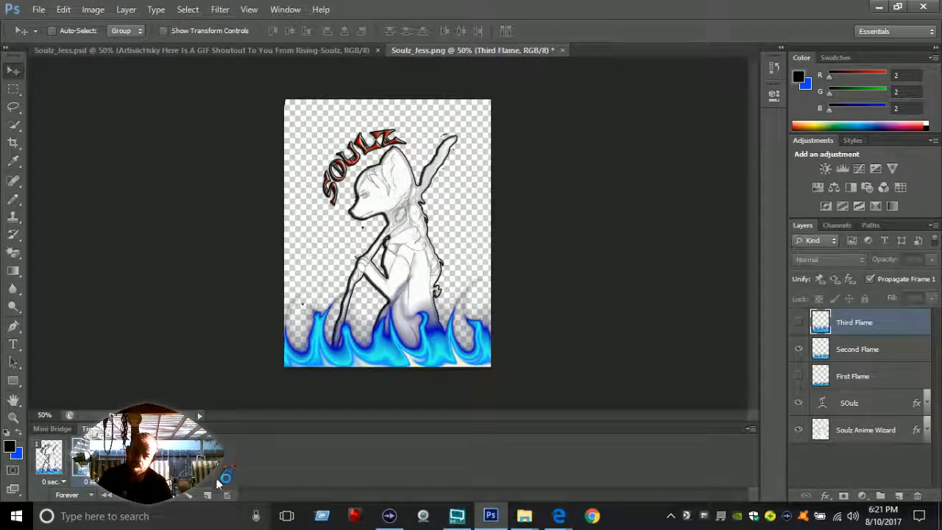
pyautogui.click(799, 349)
pyautogui.click(799, 322)
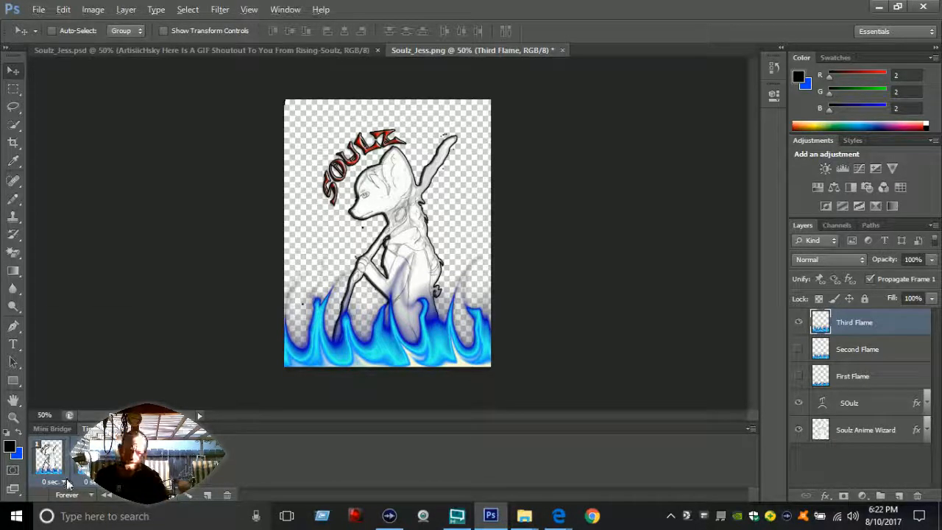
# Step: Set the delay of all animation frames to 0.5 seconds and preview the animation from the first frame
pyautogui.click(65, 481)
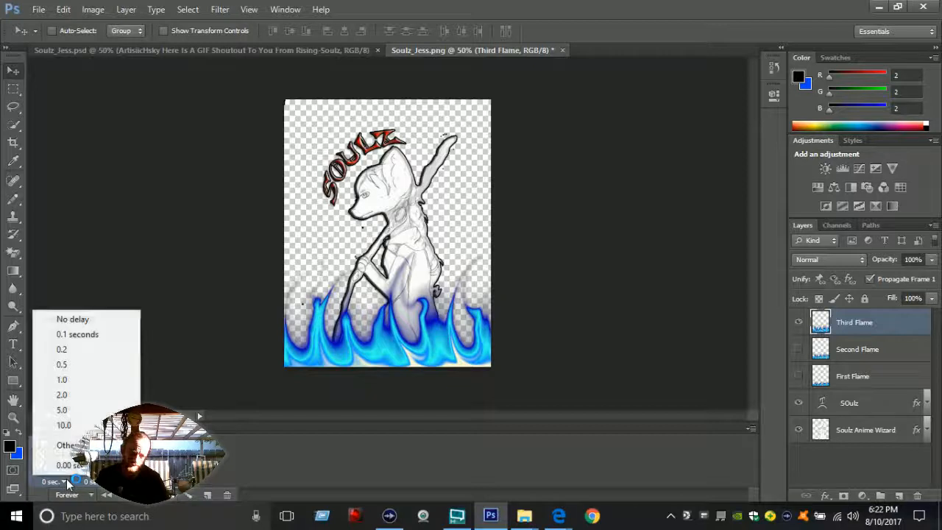
pyautogui.click(66, 360)
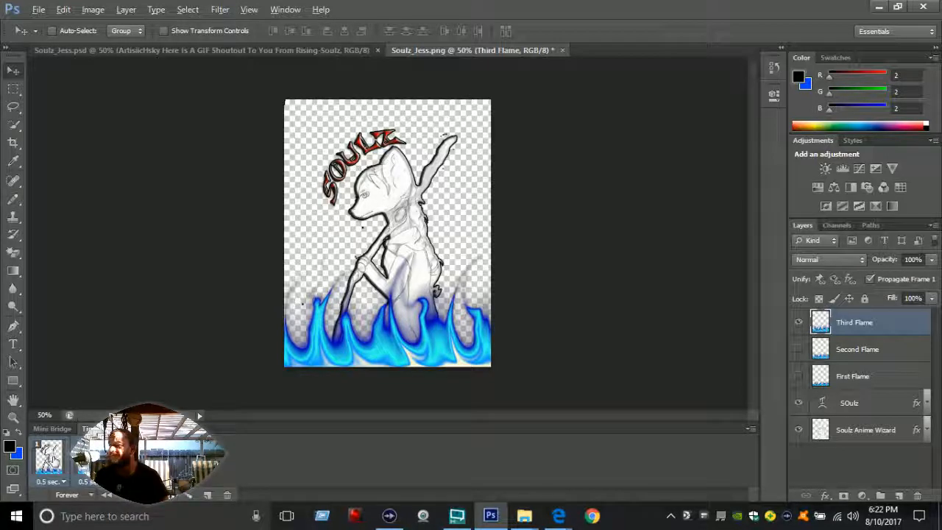
pyautogui.click(53, 459)
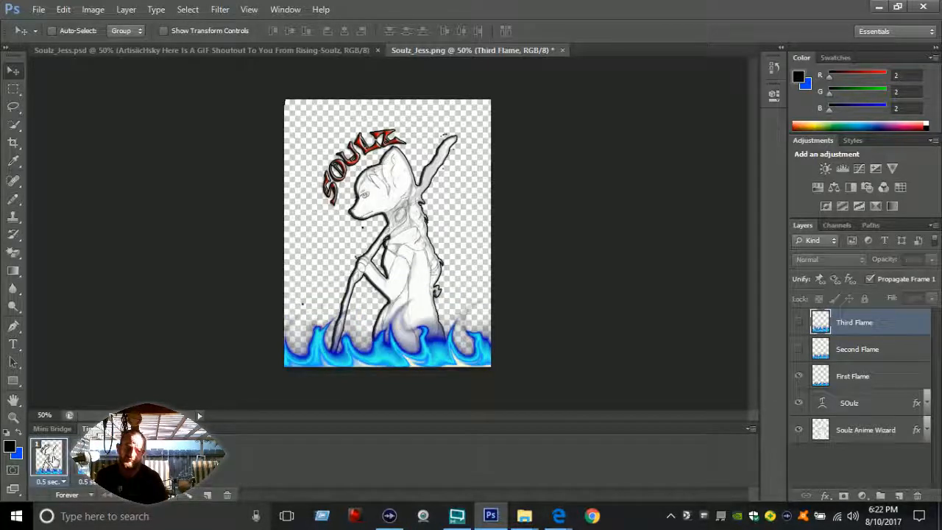
pyautogui.click(148, 496)
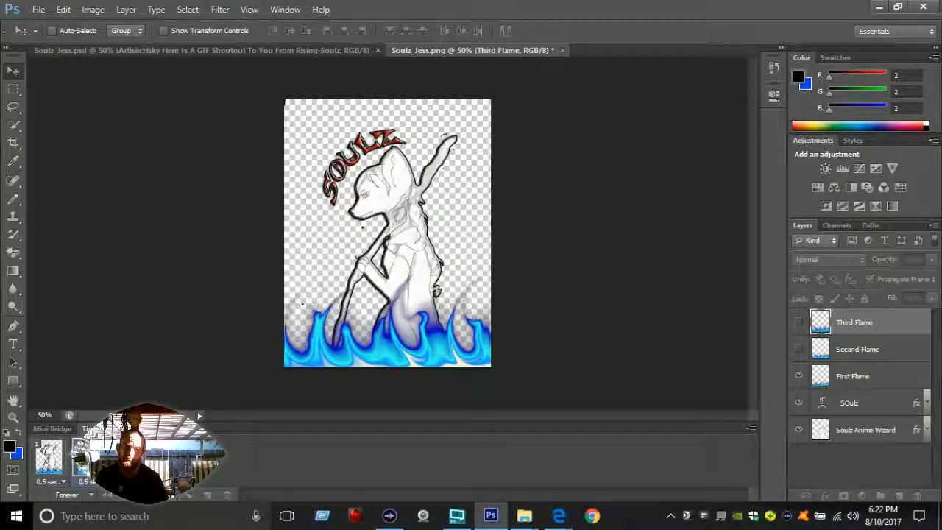
pyautogui.press('space')
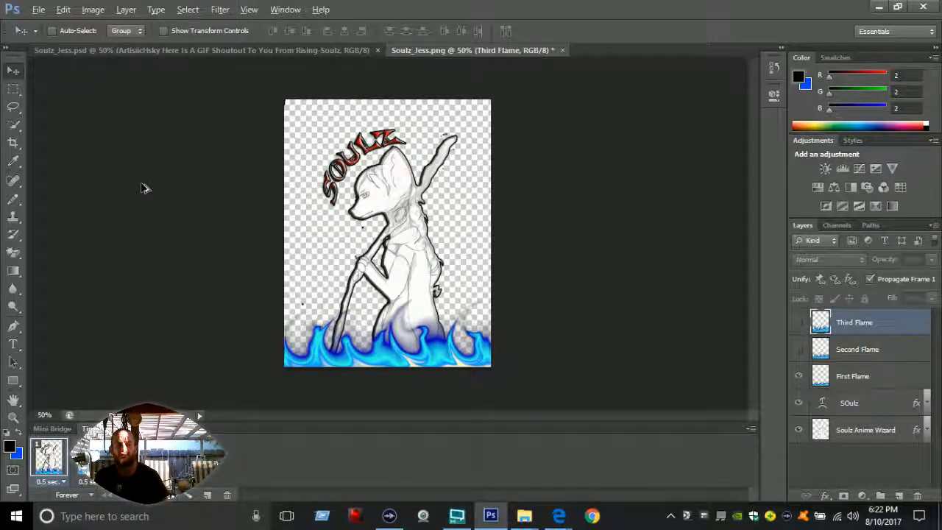
# Step: Start a Save for Web export of the animation with the GIF 128 No Dither preset
pyautogui.click(38, 9)
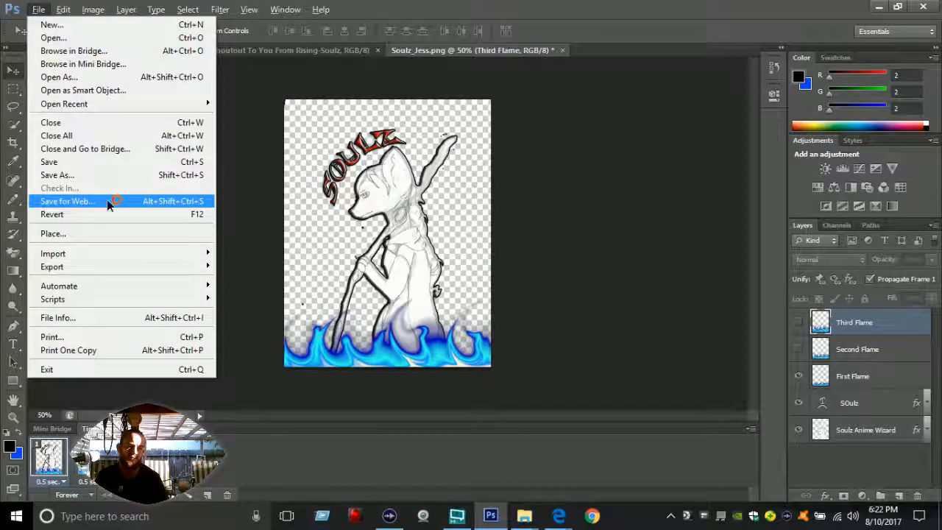
pyautogui.click(107, 201)
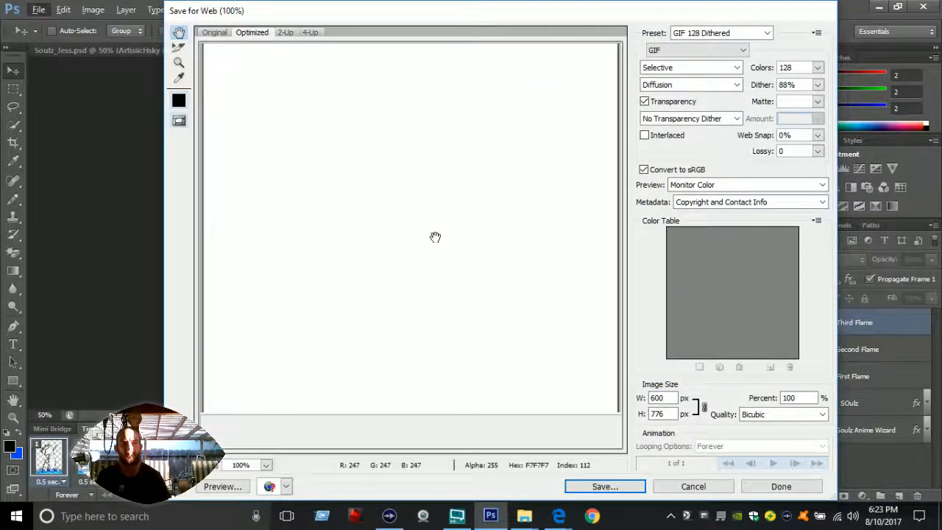
pyautogui.click(766, 35)
pyautogui.click(758, 57)
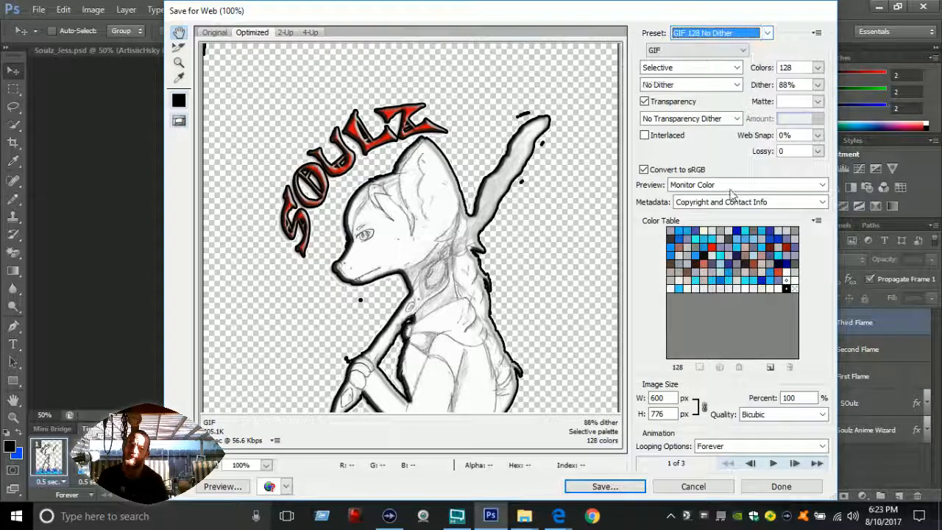
# Step: Save the optimized GIF under the file name Soulz_Jess_Flames
pyautogui.click(640, 487)
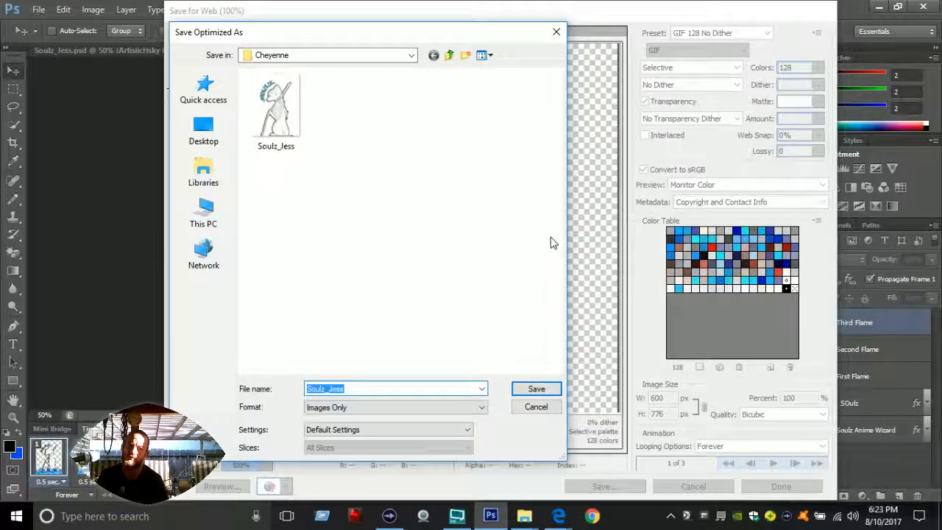
pyautogui.click(391, 388)
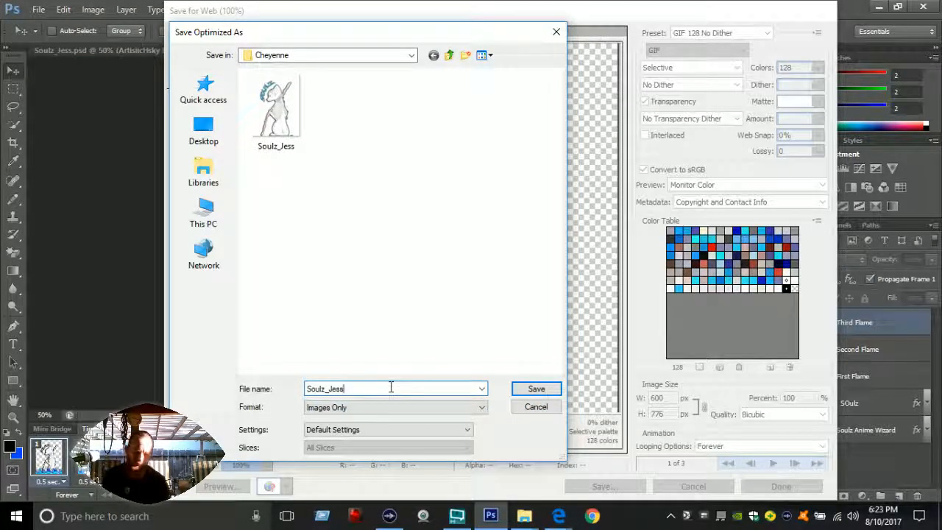
pyautogui.write('_Flames')
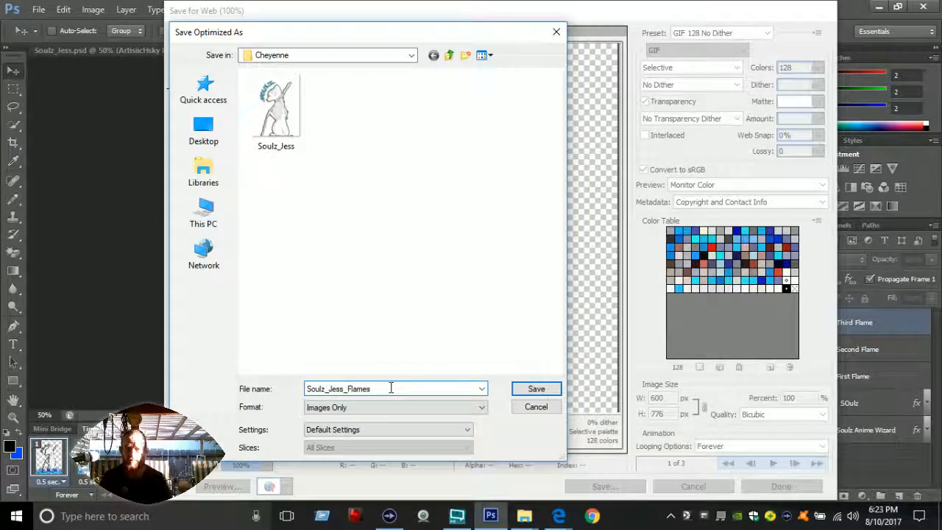
pyautogui.click(535, 390)
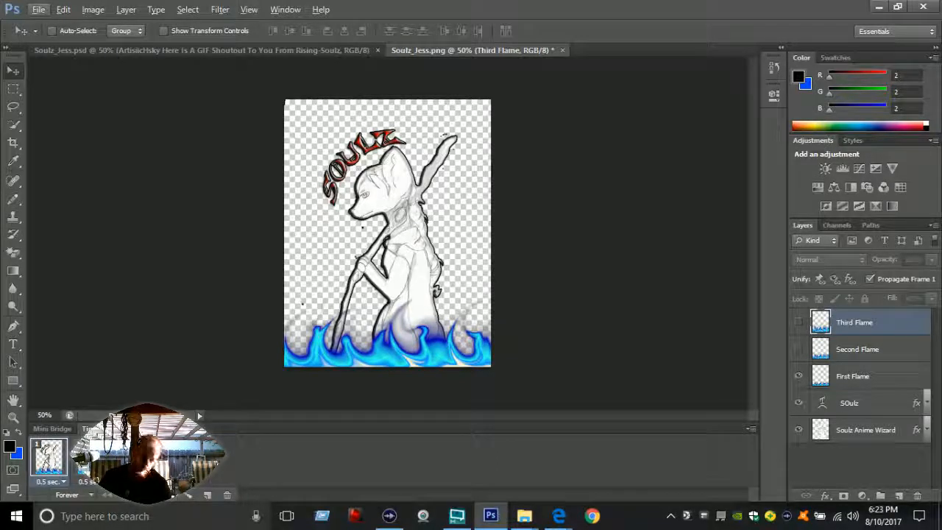
# Step: Replace the old flame frames with a frame showing only Second Flame, tweened with the first frame using 5 added frames
pyautogui.click(227, 498)
pyautogui.click(425, 203)
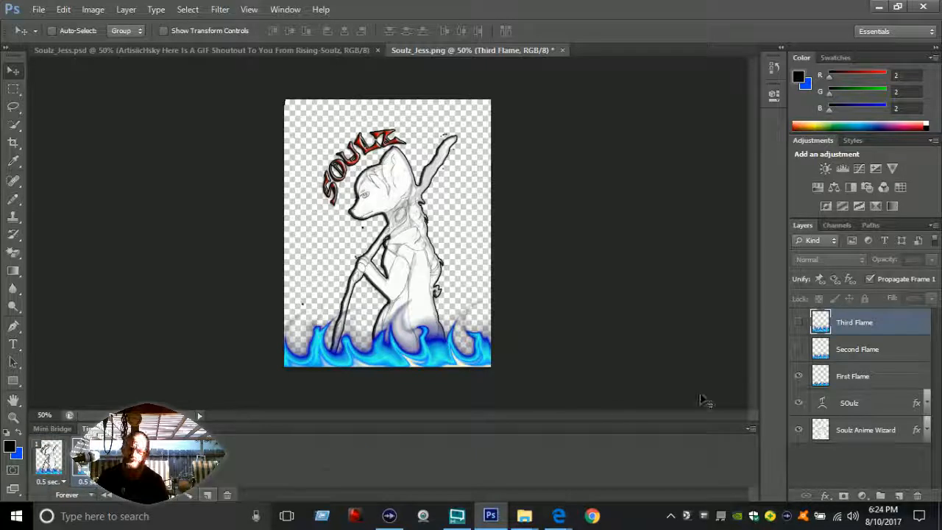
pyautogui.click(799, 349)
pyautogui.click(799, 376)
pyautogui.click(196, 497)
pyautogui.click(552, 135)
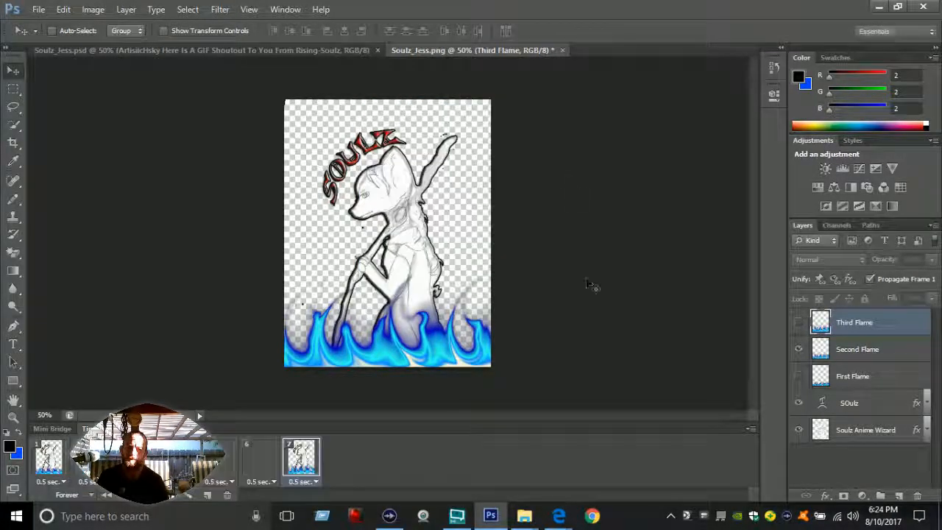
# Step: Add a frame showing only Third Flame, tween it with the previous frame using 5 added frames, and return to the first frame
pyautogui.click(209, 495)
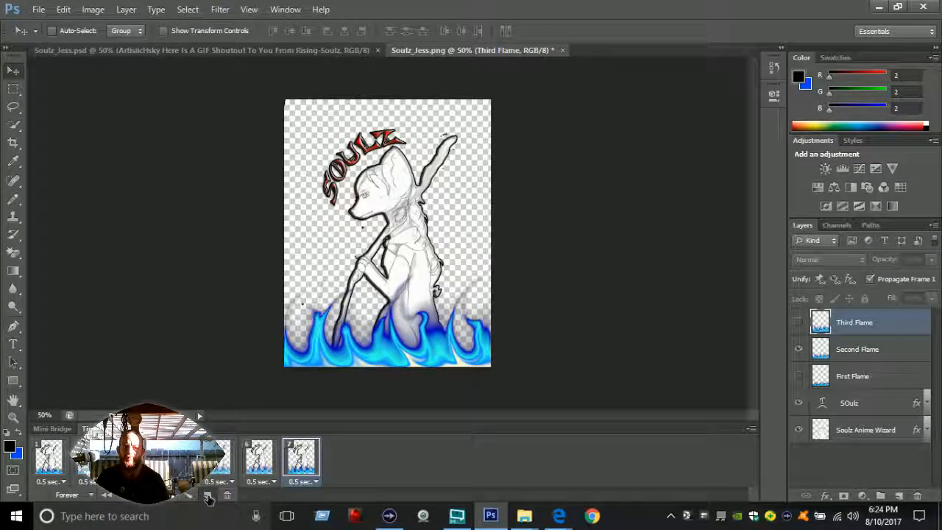
pyautogui.click(798, 322)
pyautogui.click(799, 349)
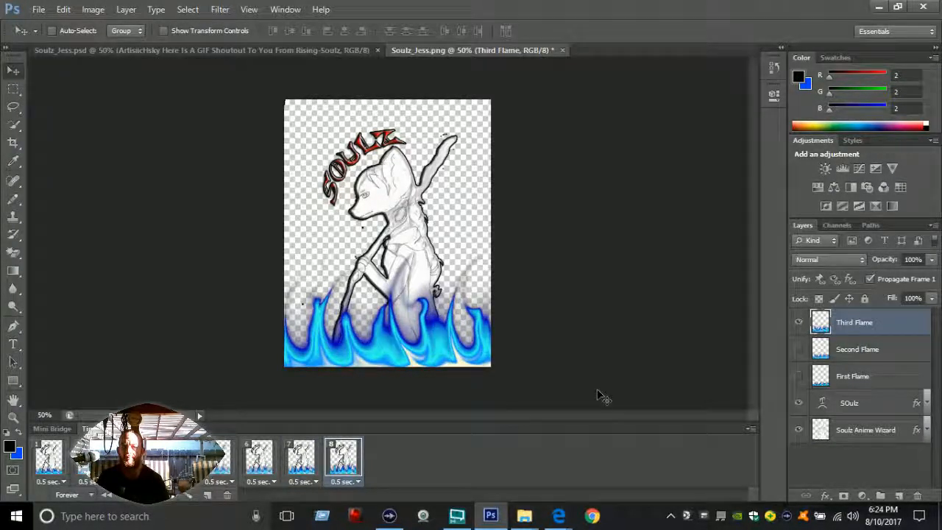
pyautogui.click(190, 498)
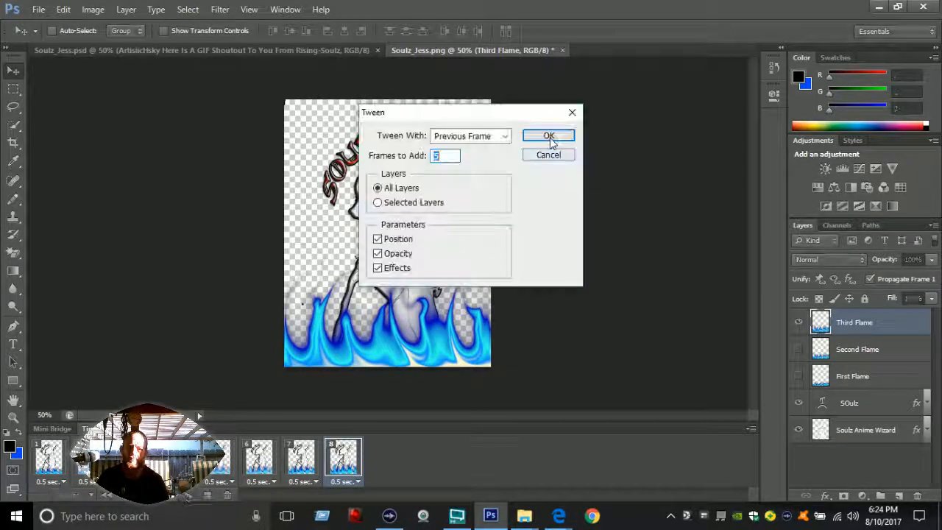
pyautogui.click(551, 139)
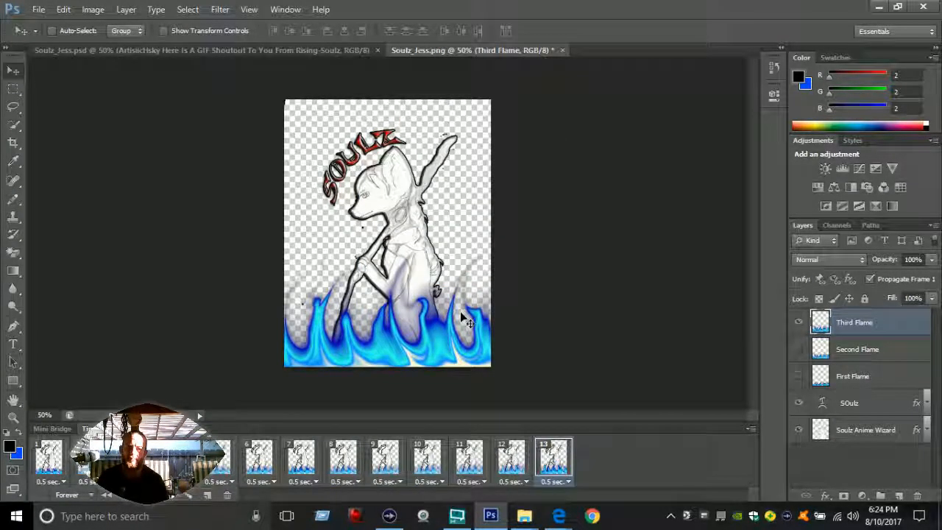
pyautogui.click(51, 462)
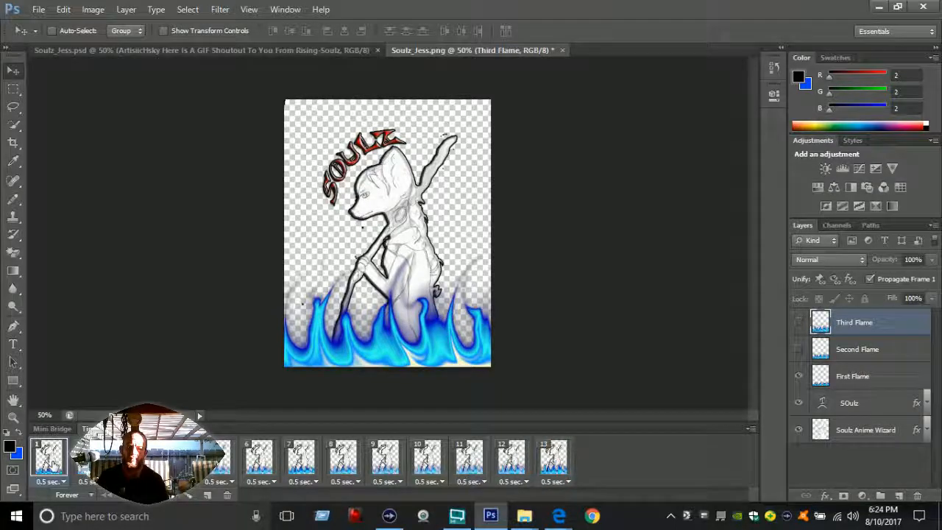
# Step: Play back the tweened flame animation and start a Save for Web export with the GIF 128 No Dither preset
pyautogui.press('space')
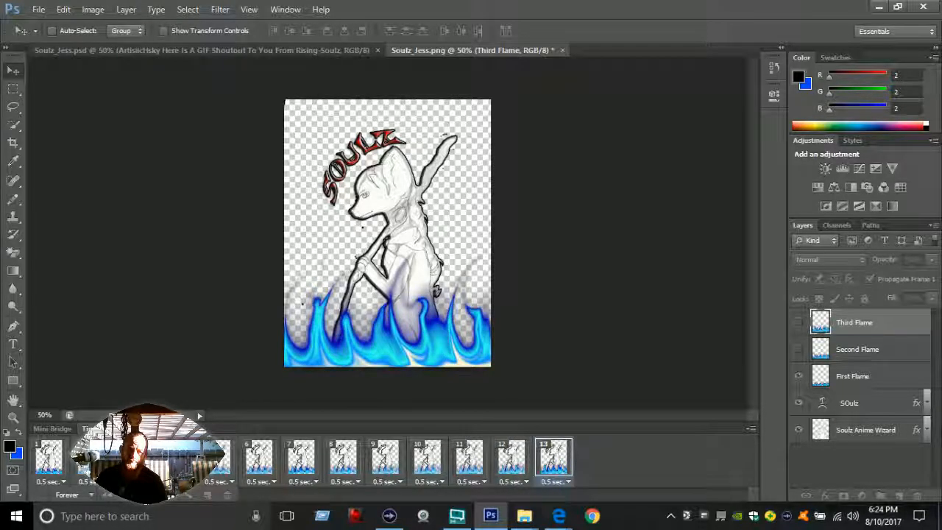
pyautogui.click(38, 9)
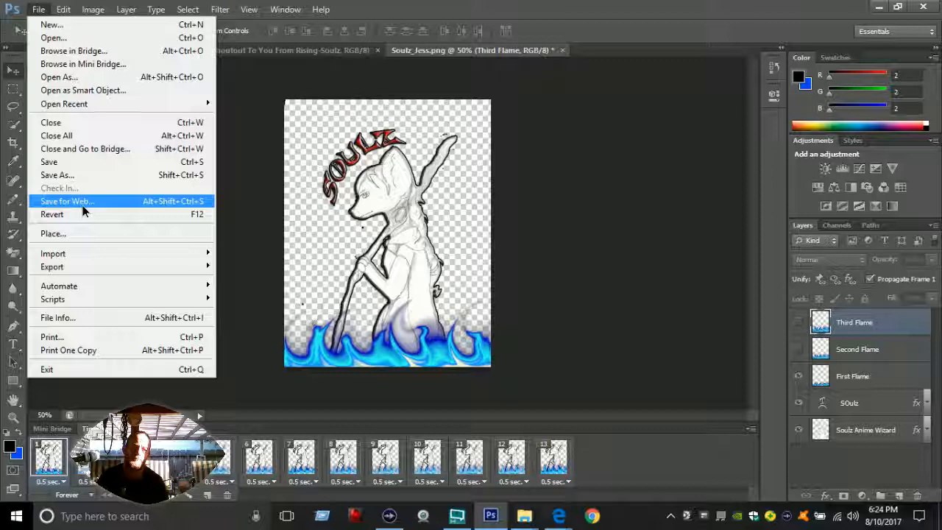
pyautogui.click(83, 205)
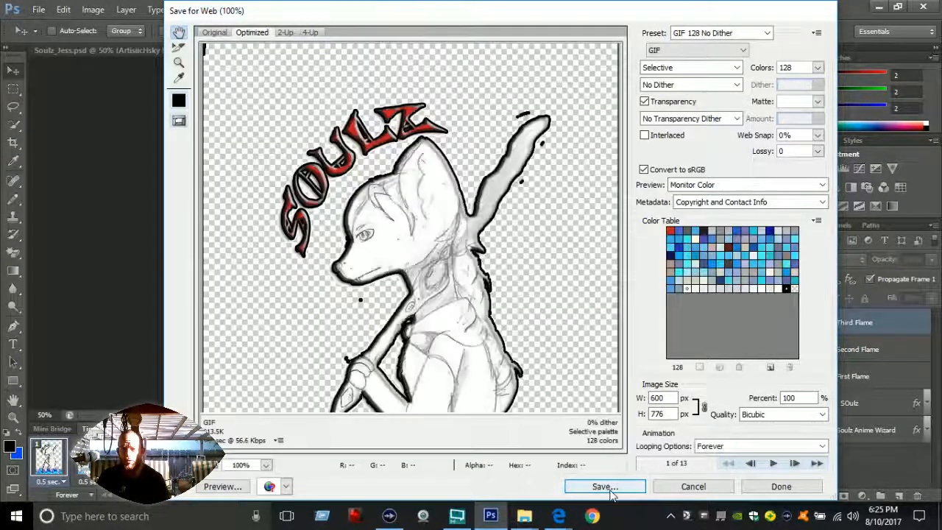
pyautogui.click(767, 33)
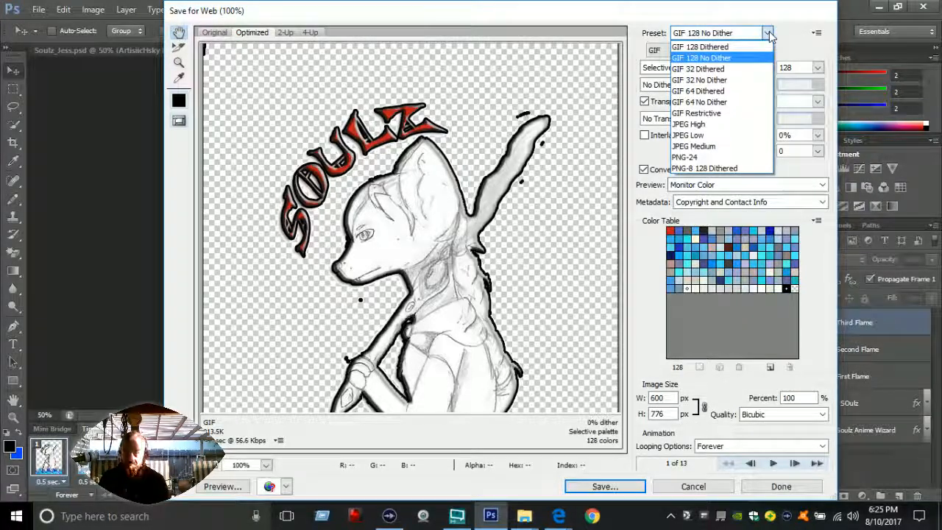
pyautogui.click(767, 33)
pyautogui.click(598, 488)
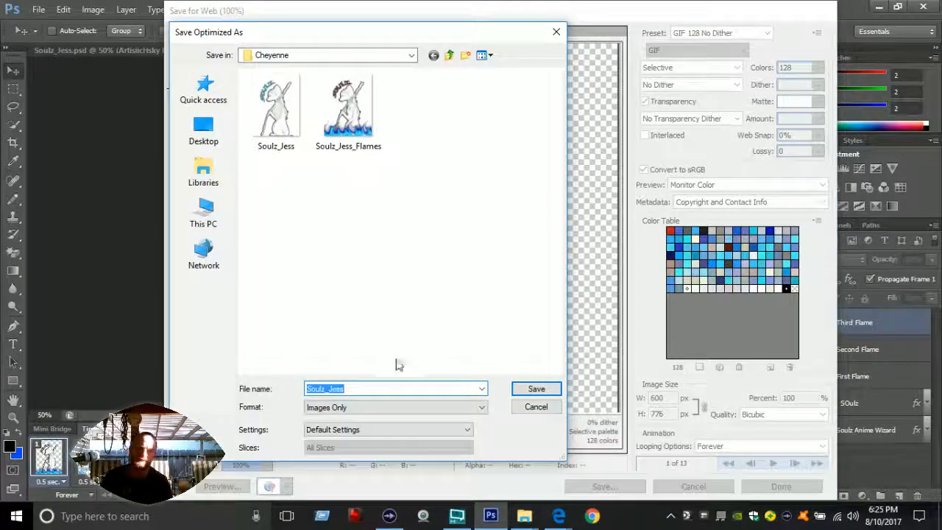
# Step: Save the optimized GIF under the file name Soulz_Jess_Animated_Flames
pyautogui.click(382, 390)
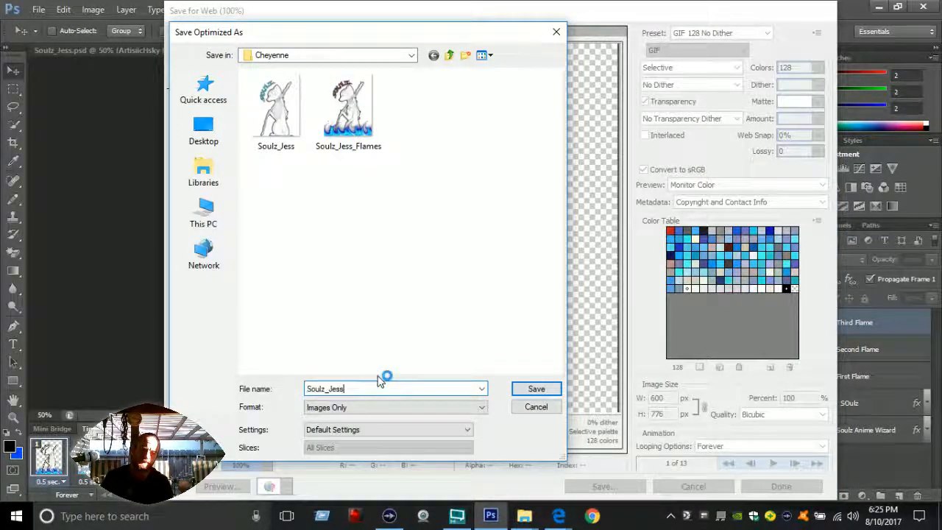
pyautogui.write('_Ani')
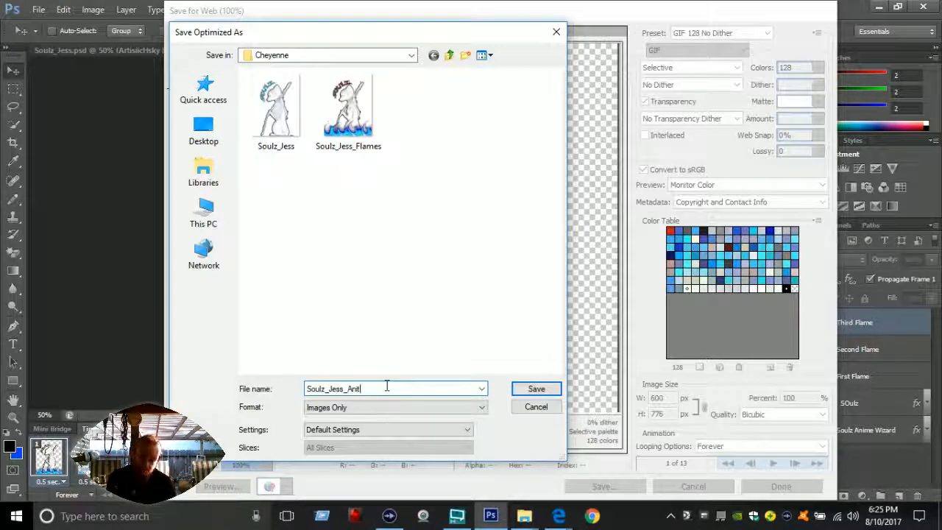
pyautogui.write('mate')
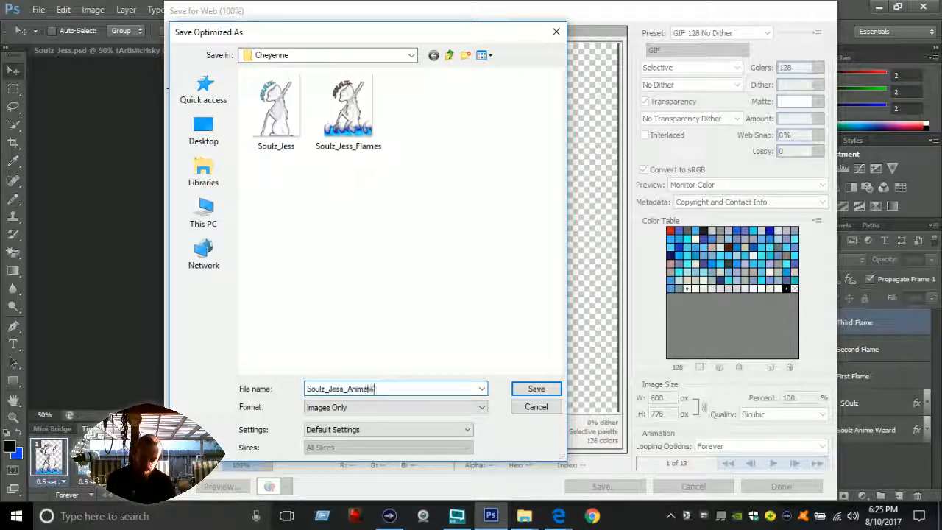
pyautogui.write('d_Flames')
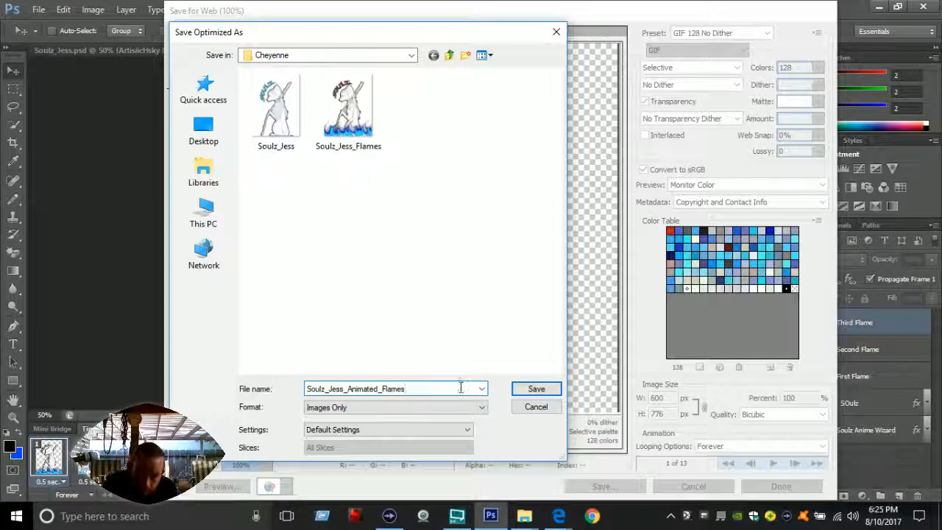
pyautogui.click(518, 394)
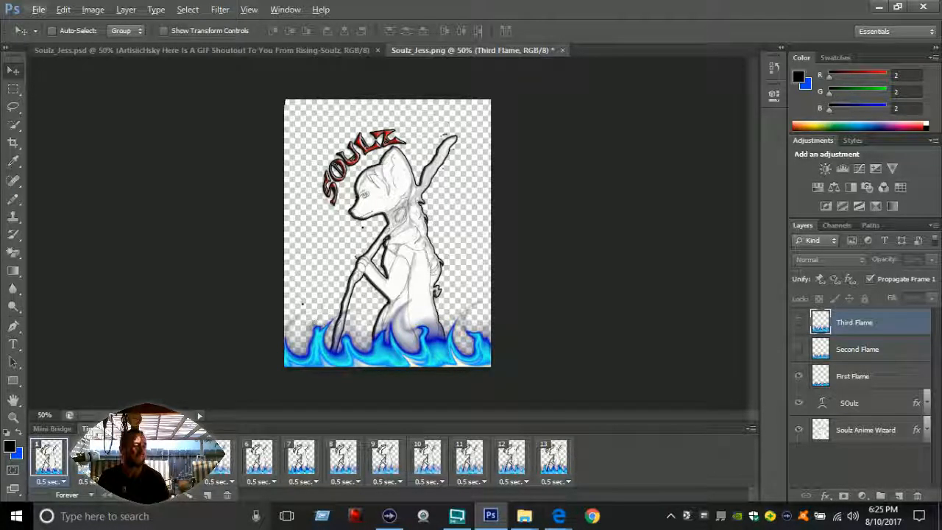
# Step: Quit the program without saving the changes to Soulz_Jess.png
pyautogui.press('F10')
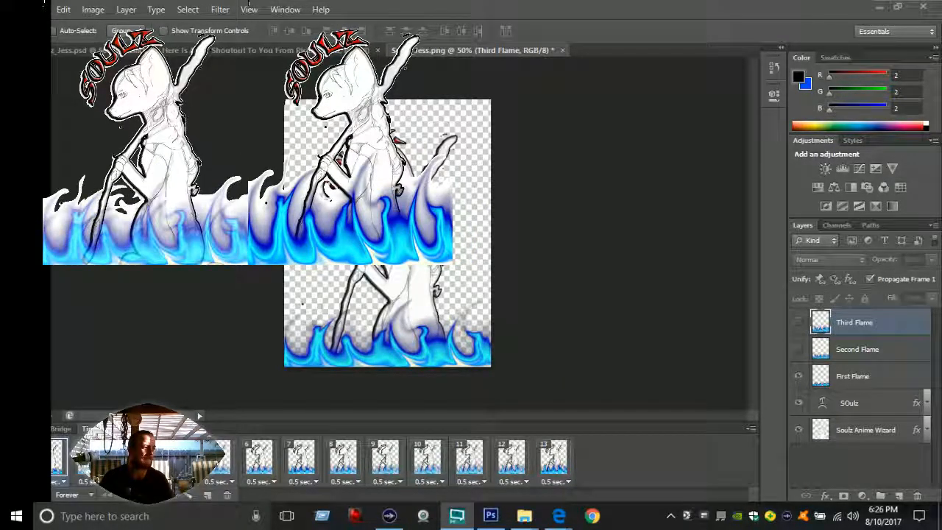
pyautogui.click(921, 7)
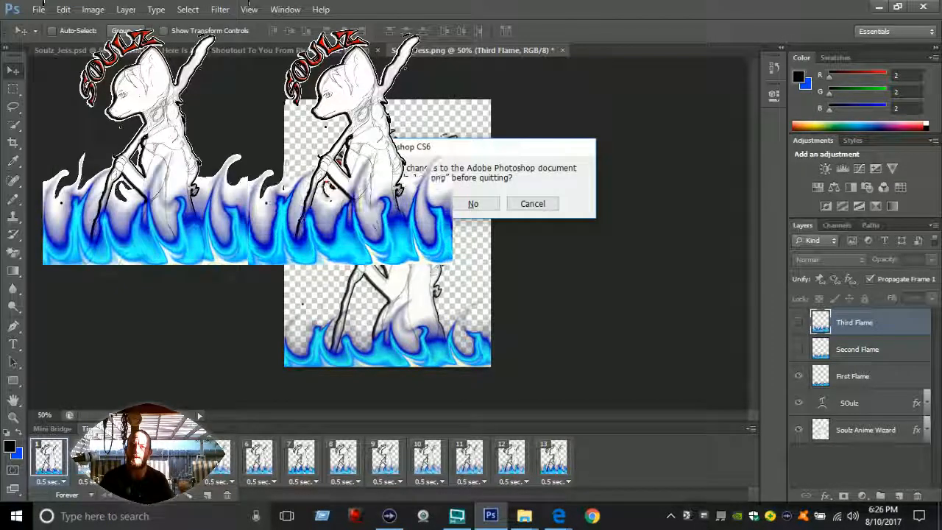
pyautogui.click(457, 204)
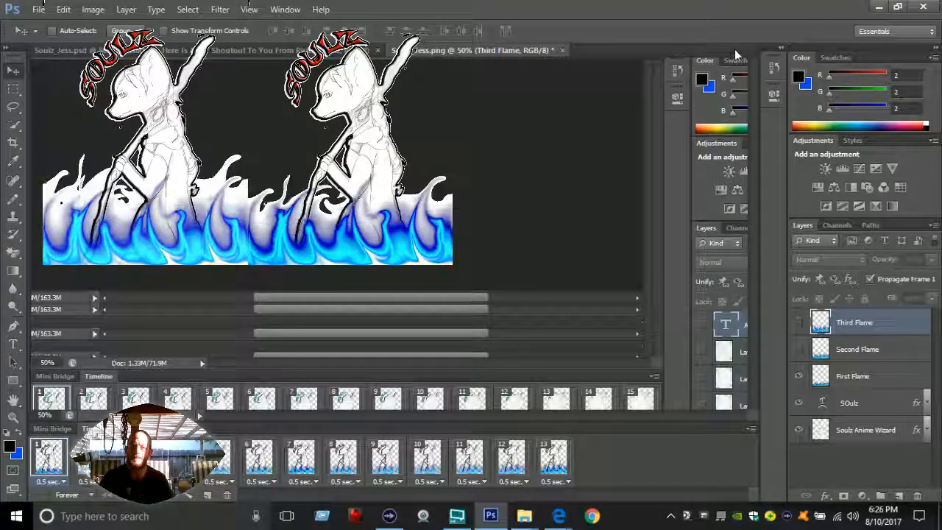